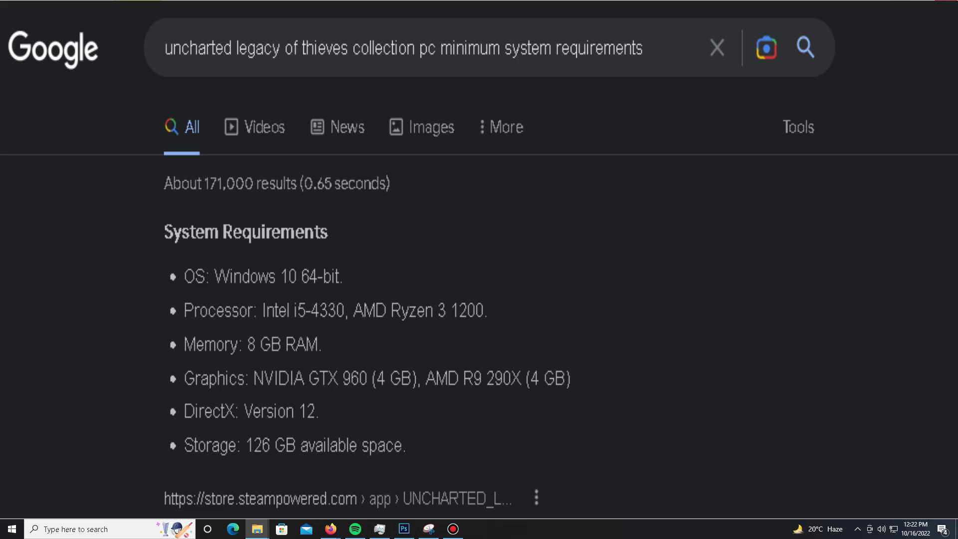
# Step: Open the Background apps privacy page in Windows Settings and review which apps may run in the background
pyautogui.click(82, 531)
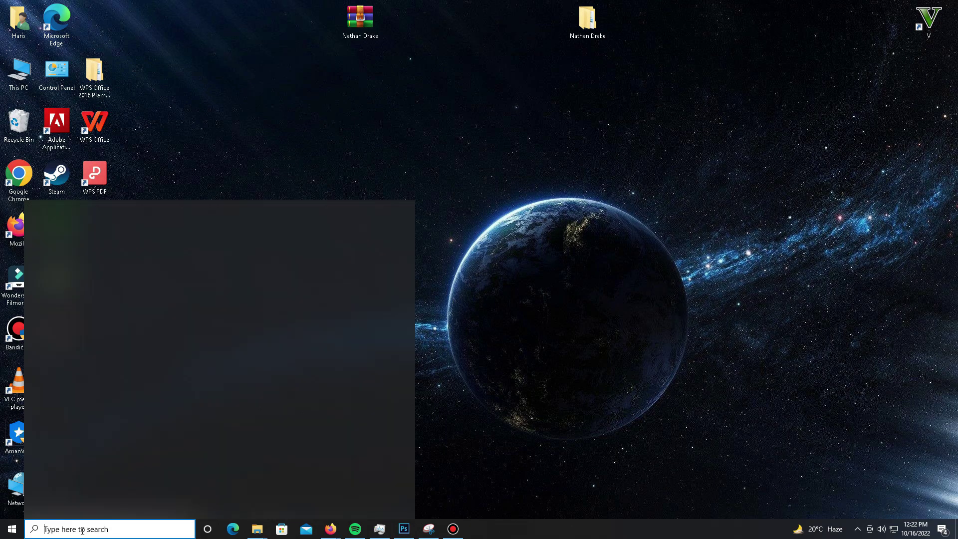
pyautogui.write('se')
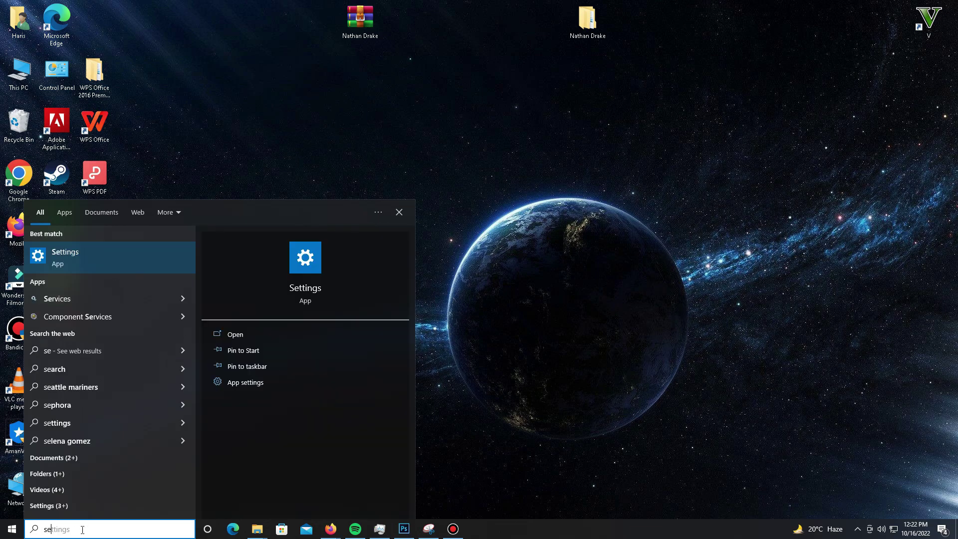
pyautogui.click(88, 252)
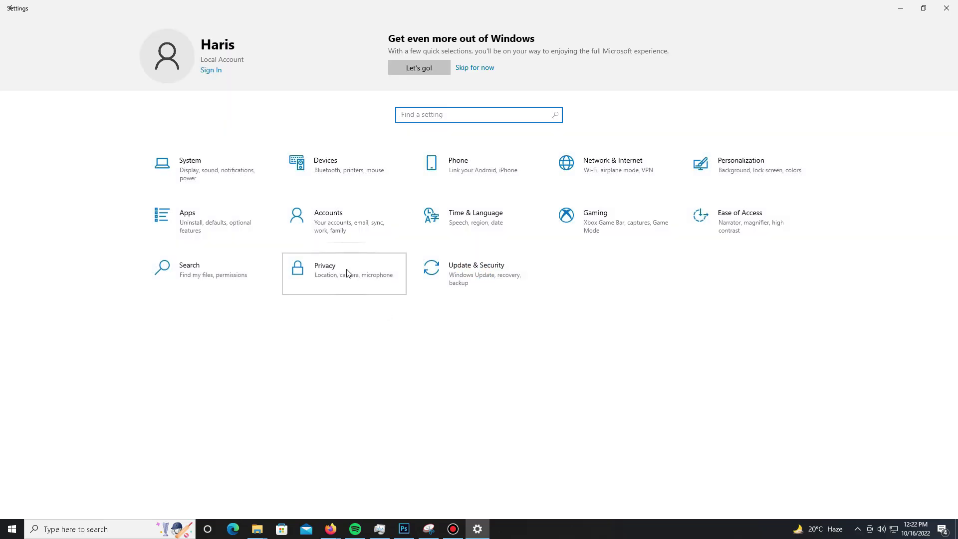
pyautogui.click(345, 274)
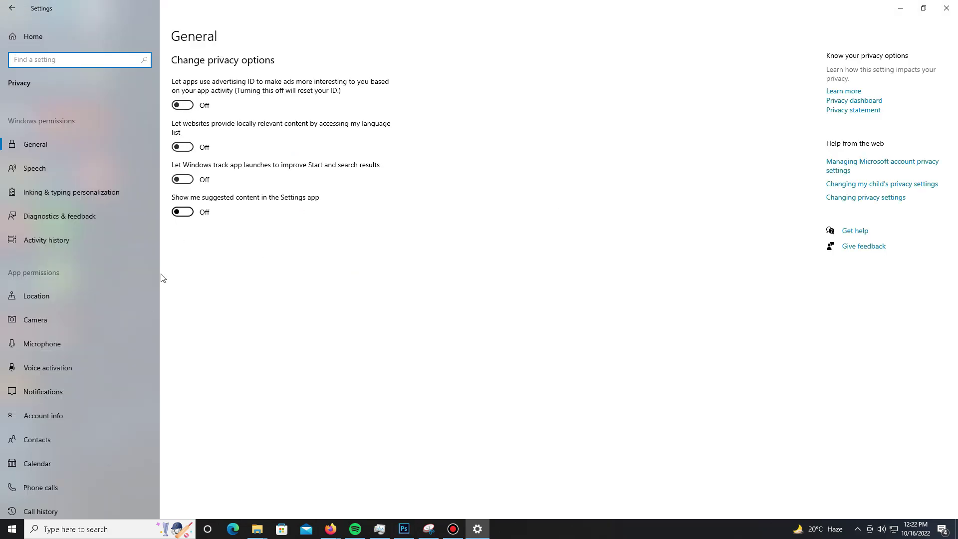
pyautogui.scroll(-6, 114, 298)
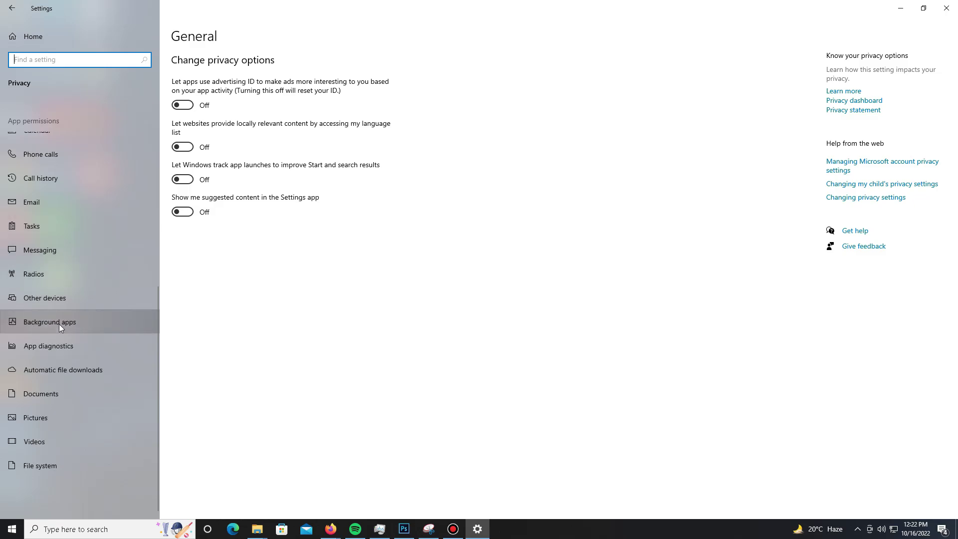
pyautogui.click(59, 325)
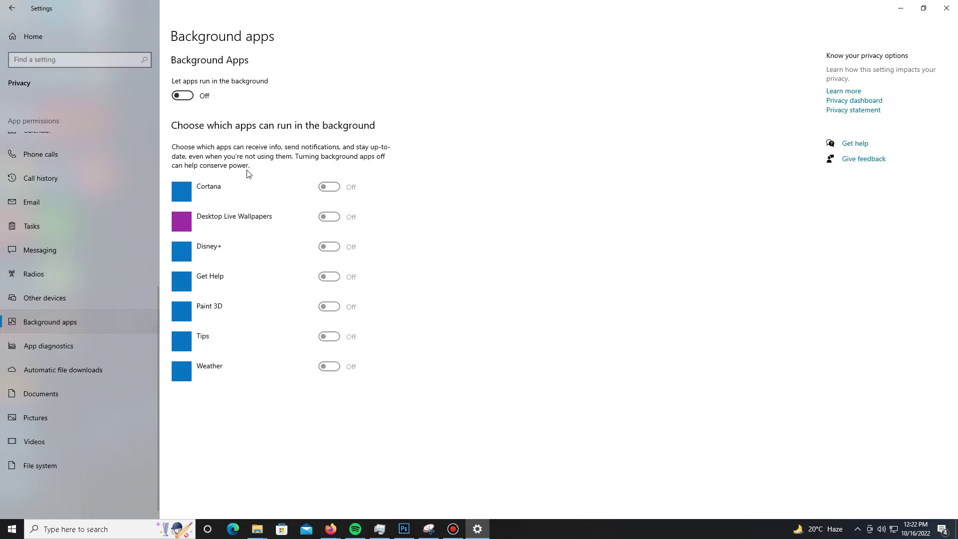
pyautogui.scroll(-7, 333, 219)
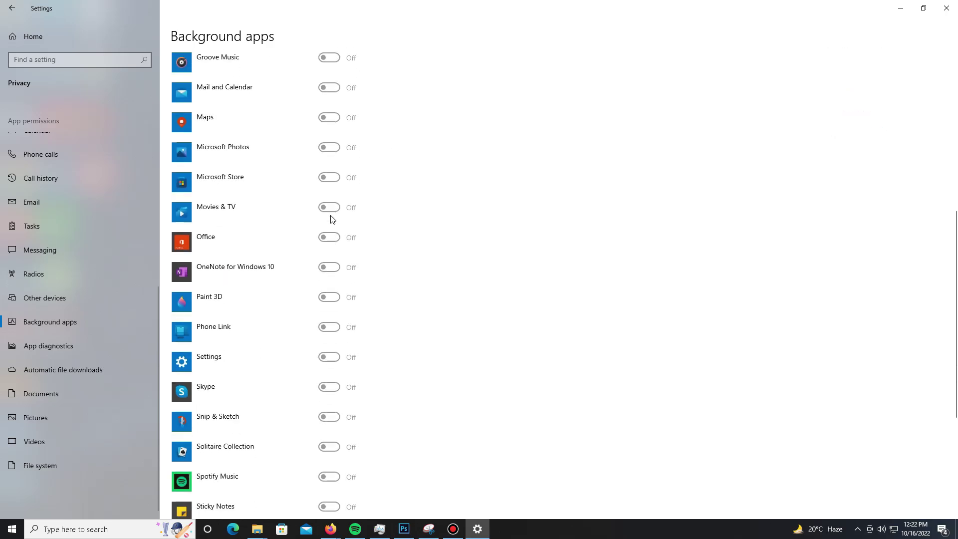
pyautogui.scroll(-5, 333, 220)
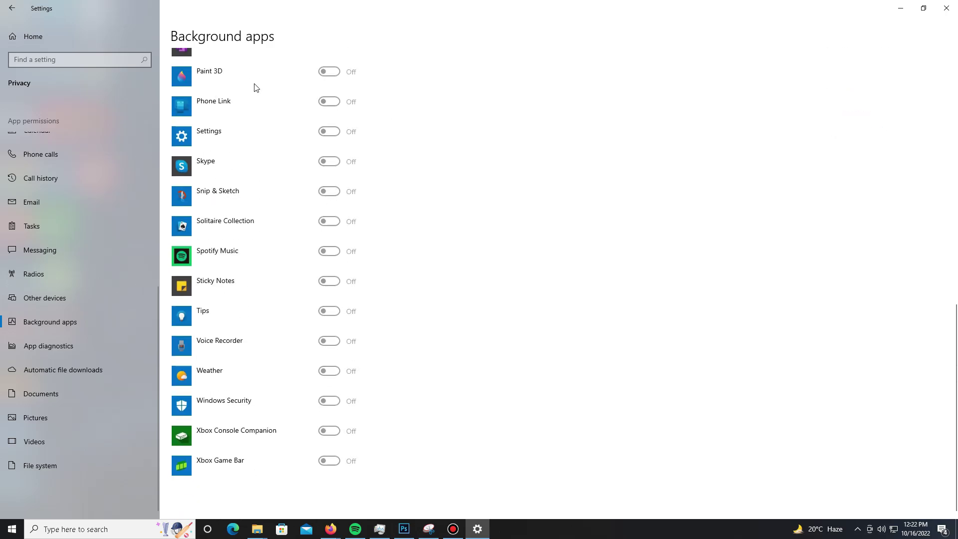
pyautogui.scroll(12, 279, 150)
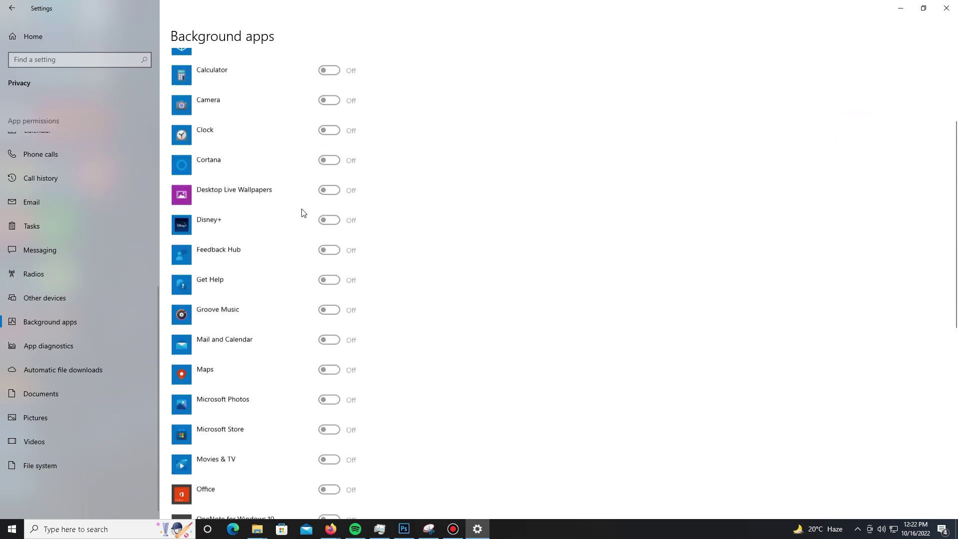
# Step: Return to the Settings home and open the Game Mode page under Gaming to check its switch
pyautogui.click(11, 10)
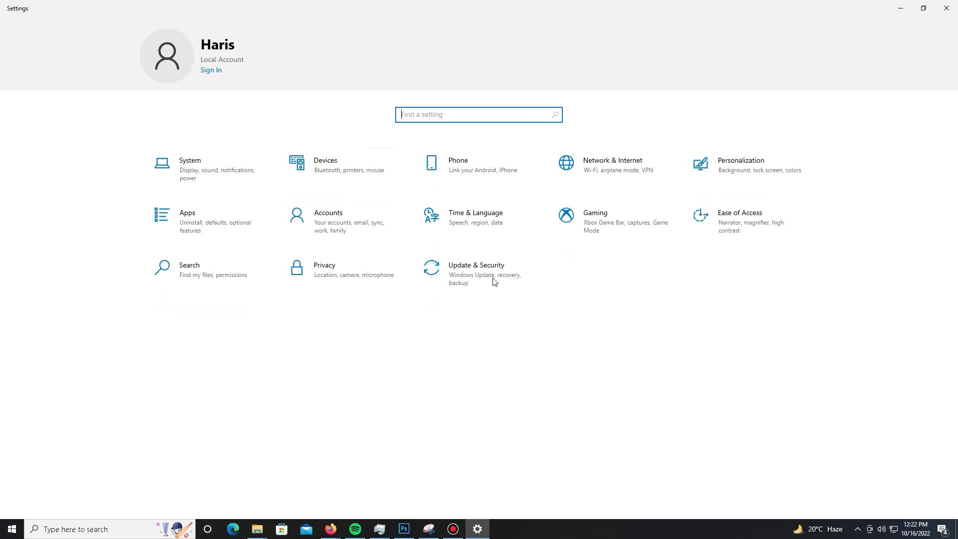
pyautogui.click(620, 230)
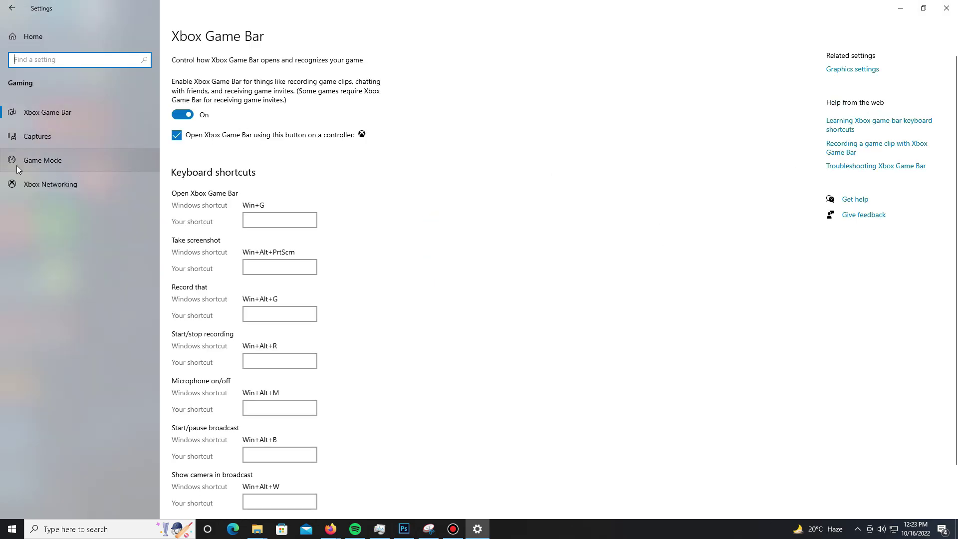
pyautogui.click(59, 160)
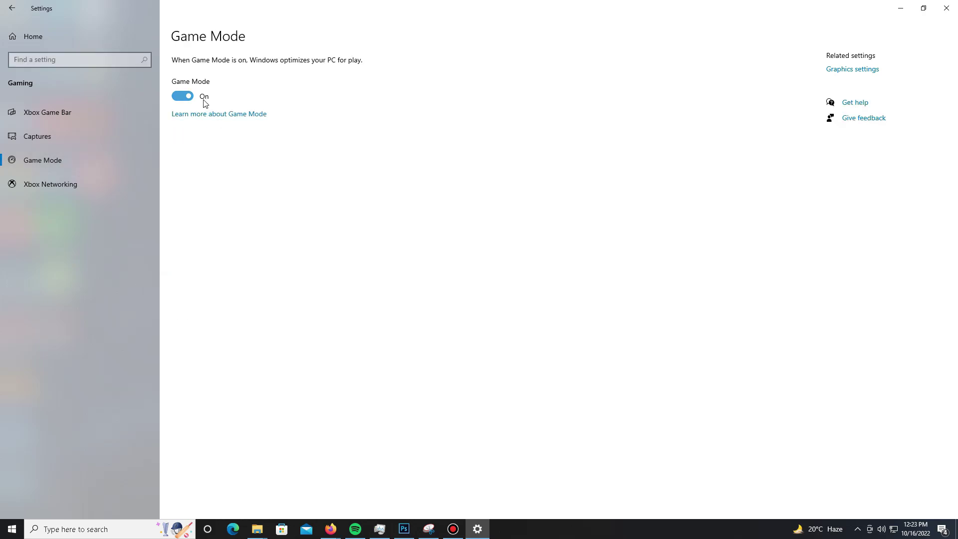
# Step: Review the background programs hidden in the system tray and close the Settings window
pyautogui.click(857, 529)
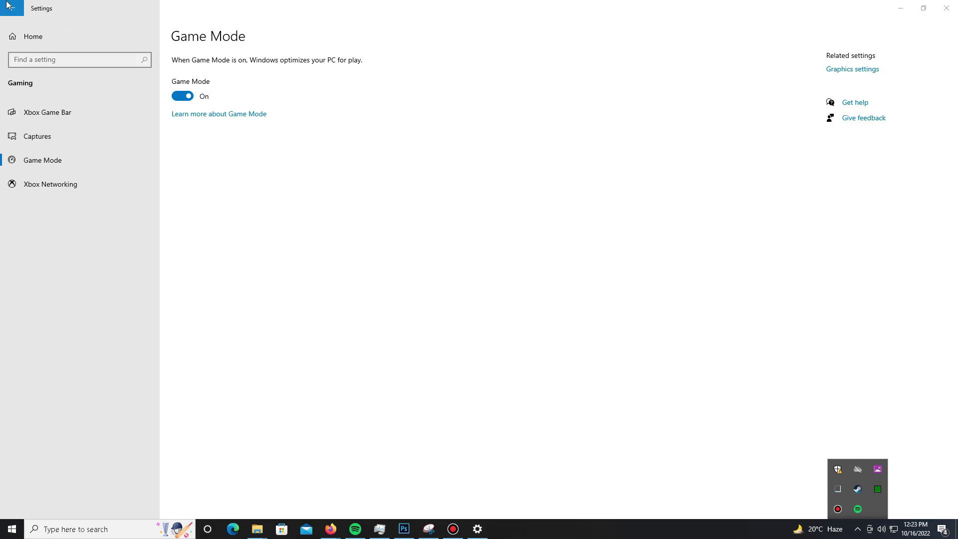
pyautogui.hotkey('alt', 'F4')
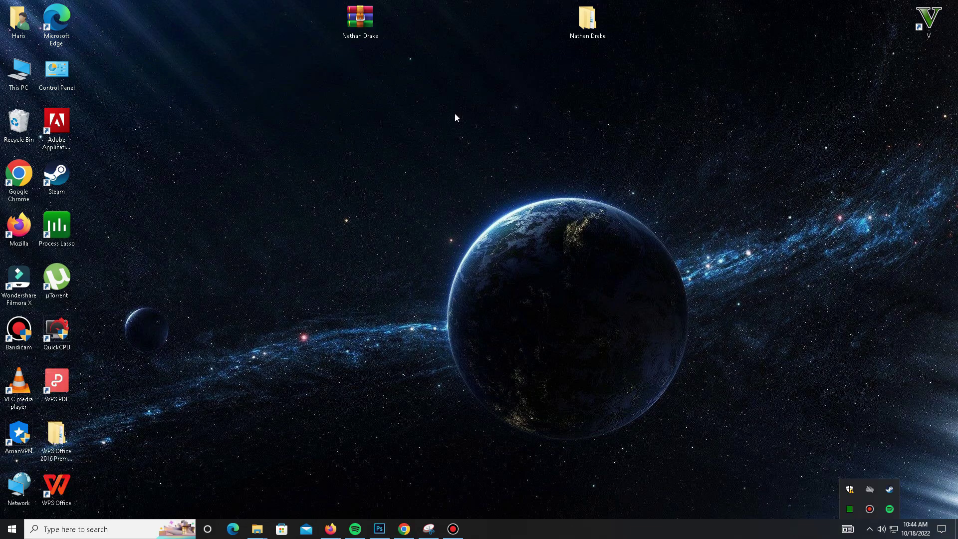
pyautogui.click(455, 118)
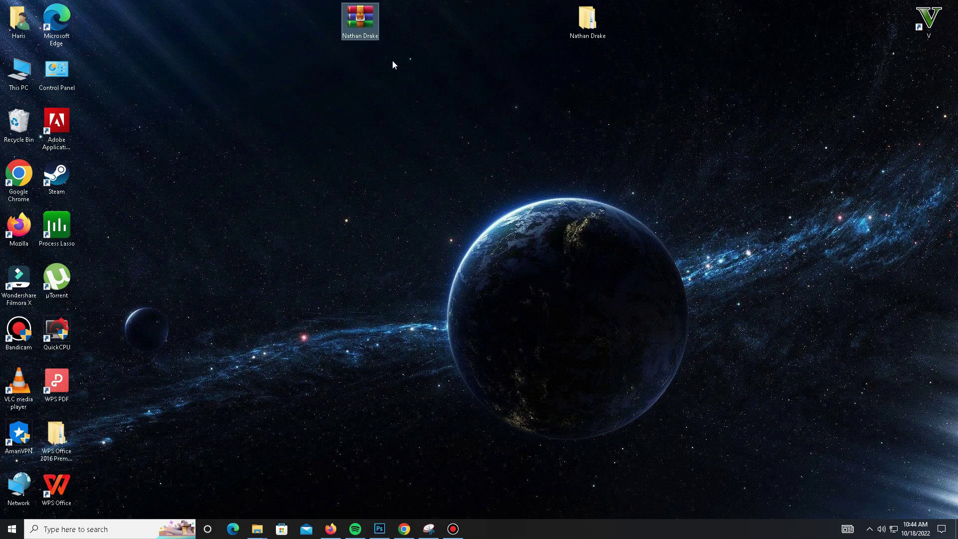
# Step: Extract the Nathan Drake archive in place on the desktop and open the Nathan Drake folder
pyautogui.rightClick(363, 34)
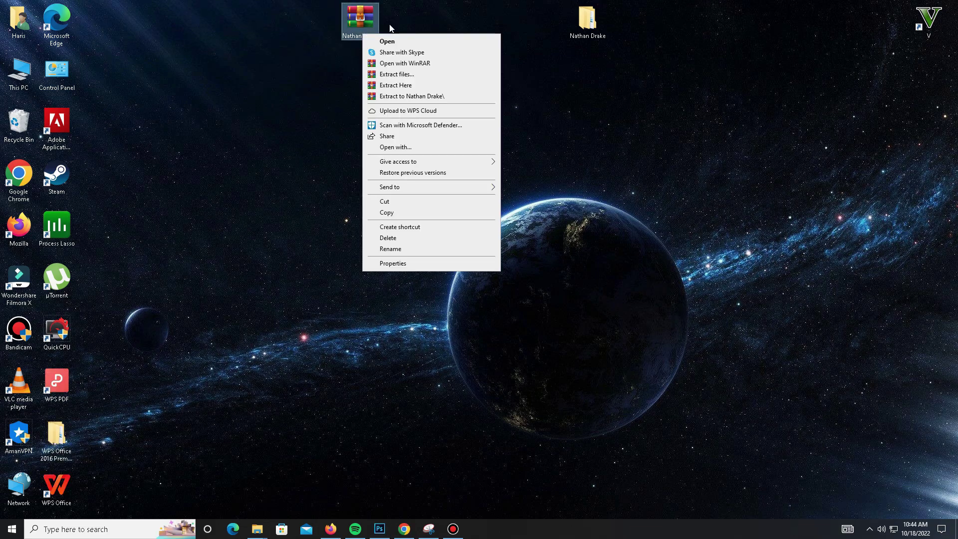
pyautogui.click(409, 88)
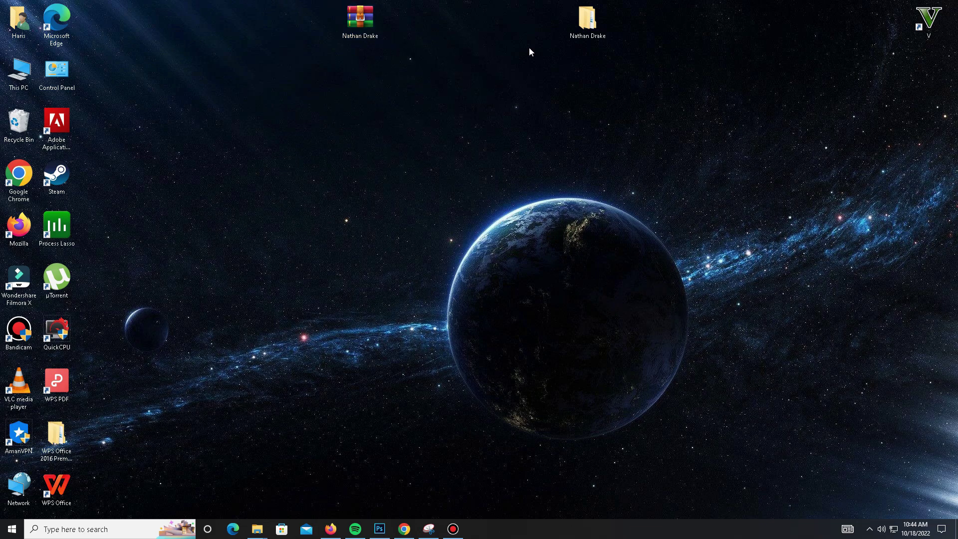
pyautogui.doubleClick(580, 28)
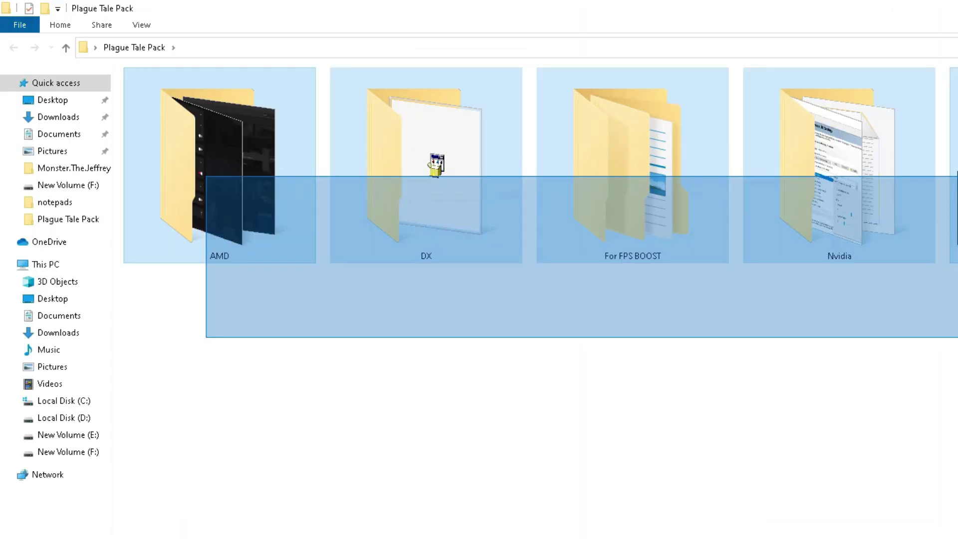
# Step: Open the DX folder in the pack and launch the Directx 12 installer
pyautogui.moveTo(684, 123); pyautogui.dragTo(684, 119)
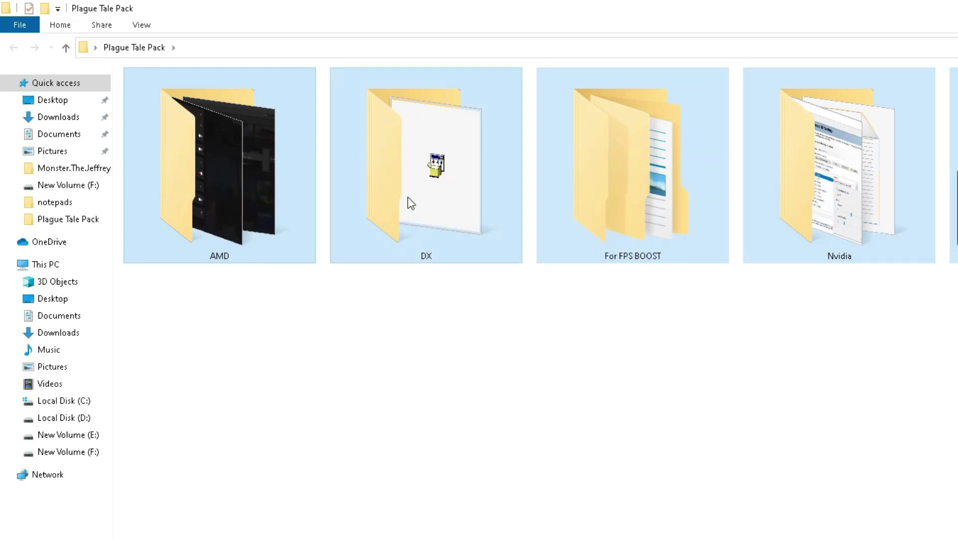
pyautogui.click(443, 283)
pyautogui.doubleClick(439, 223)
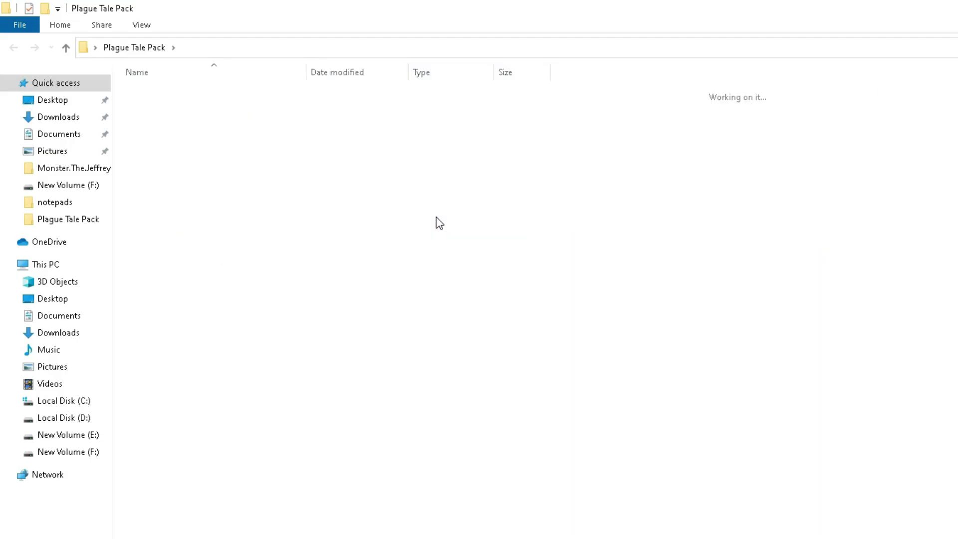
pyautogui.doubleClick(177, 96)
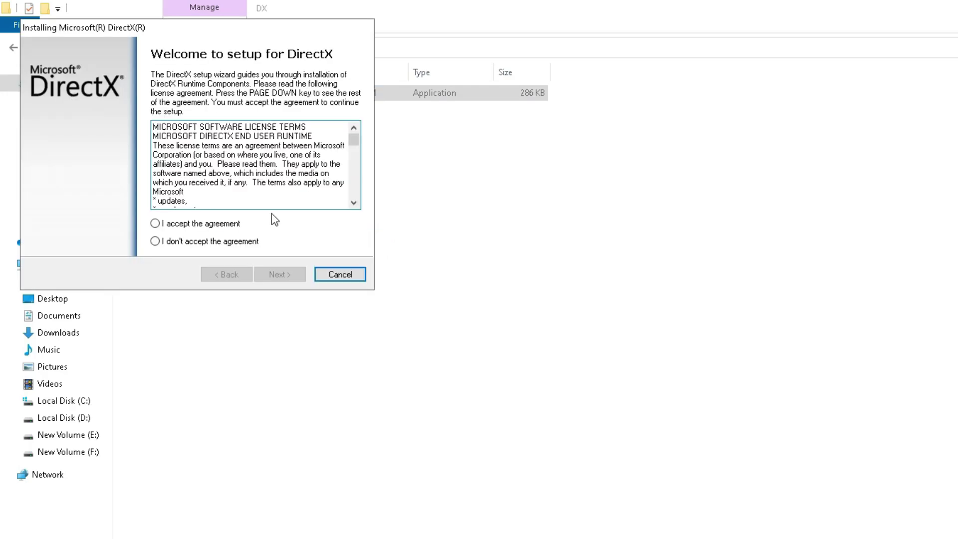
# Step: Accept the DirectX license agreement, decline the Bing Bar, and run the setup through to the finish
pyautogui.click(190, 225)
pyautogui.click(274, 274)
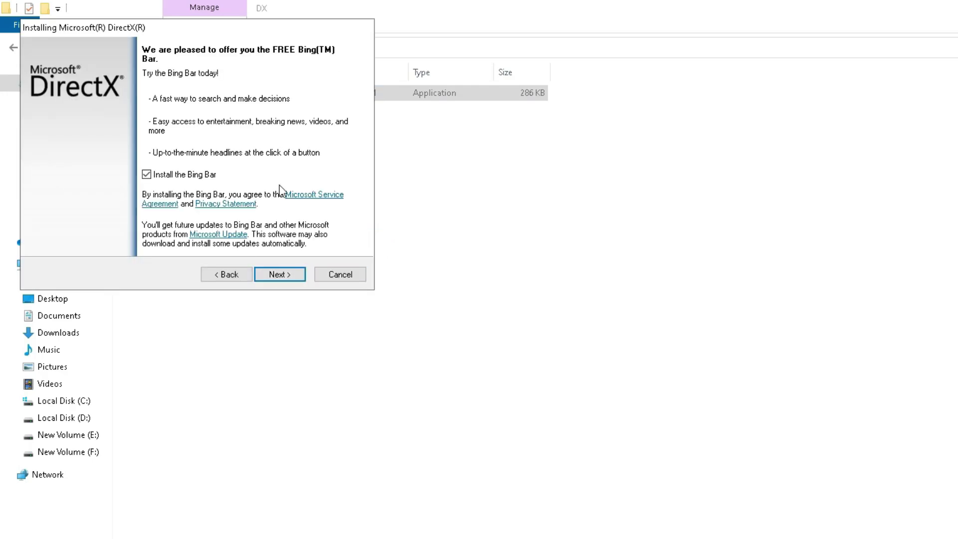
pyautogui.click(184, 175)
pyautogui.moveTo(226, 31); pyautogui.dragTo(483, 76)
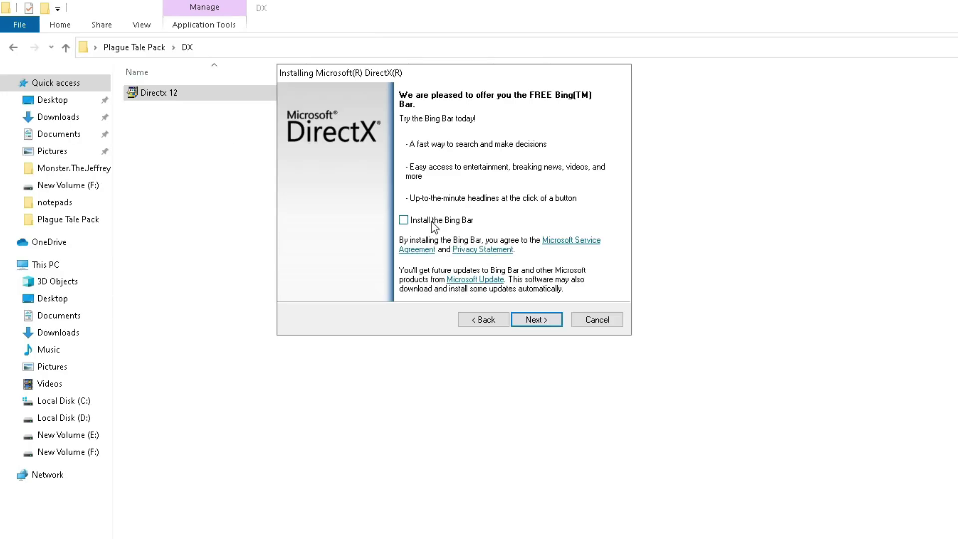
pyautogui.click(541, 320)
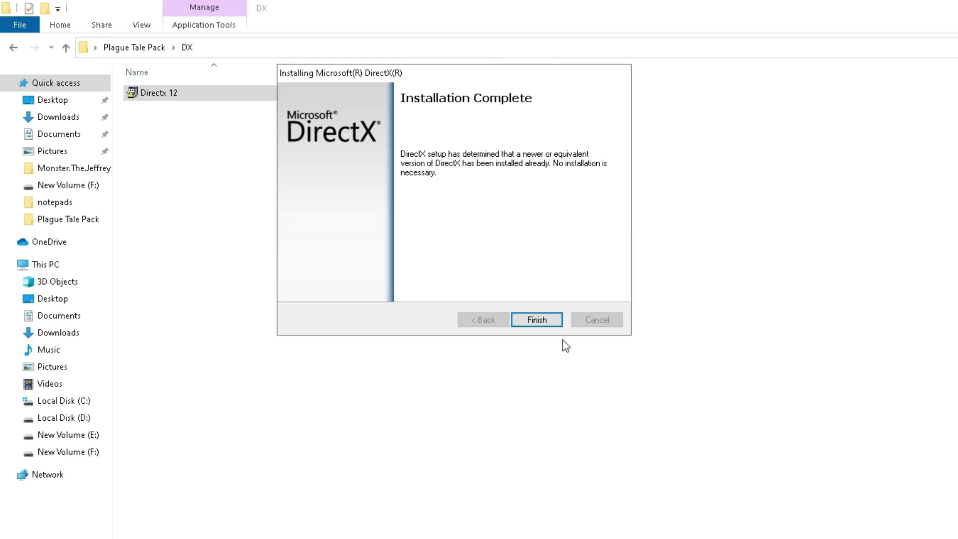
pyautogui.click(543, 321)
# Step: Go back to the pack's folders, read the recommended settings in the Nvidia folder's text file, and close it
pyautogui.click(14, 49)
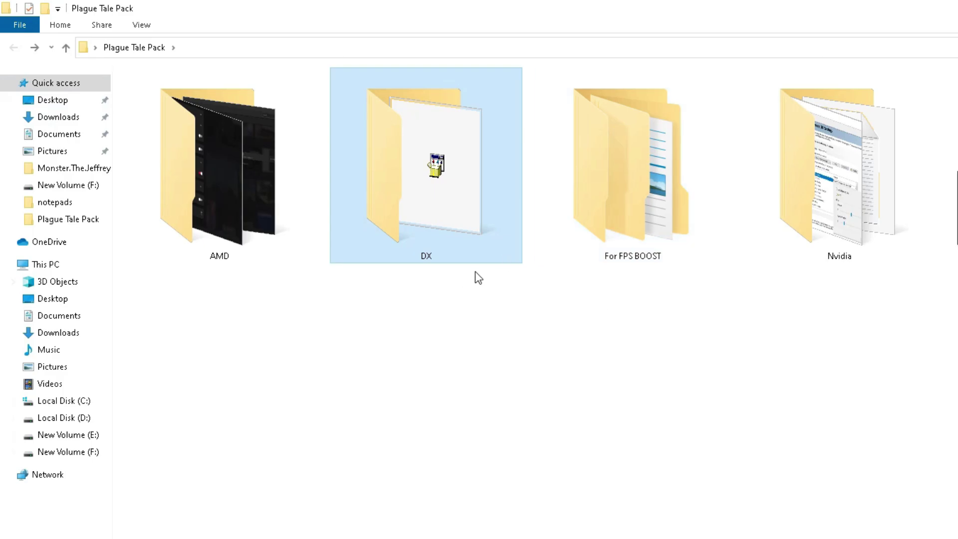
pyautogui.moveTo(279, 170)
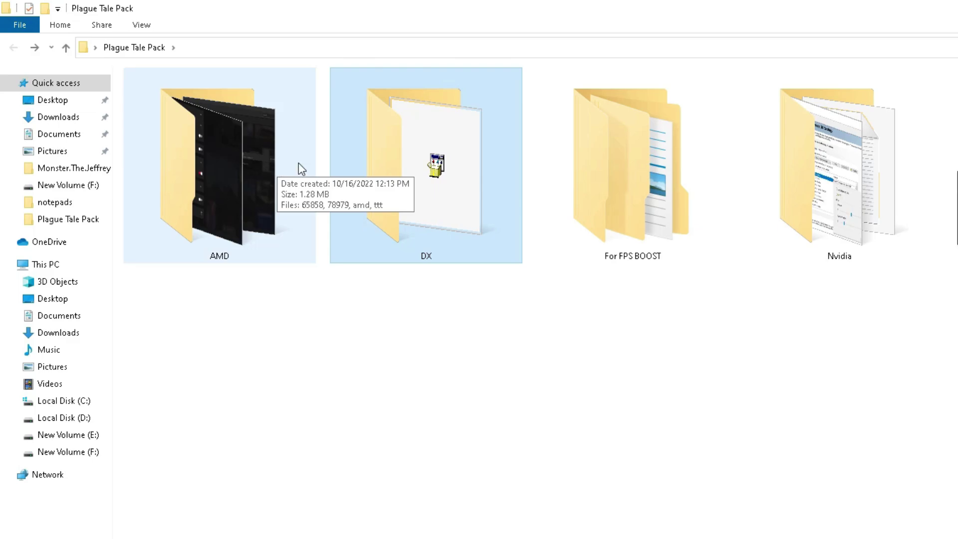
pyautogui.click(857, 198)
pyautogui.doubleClick(857, 198)
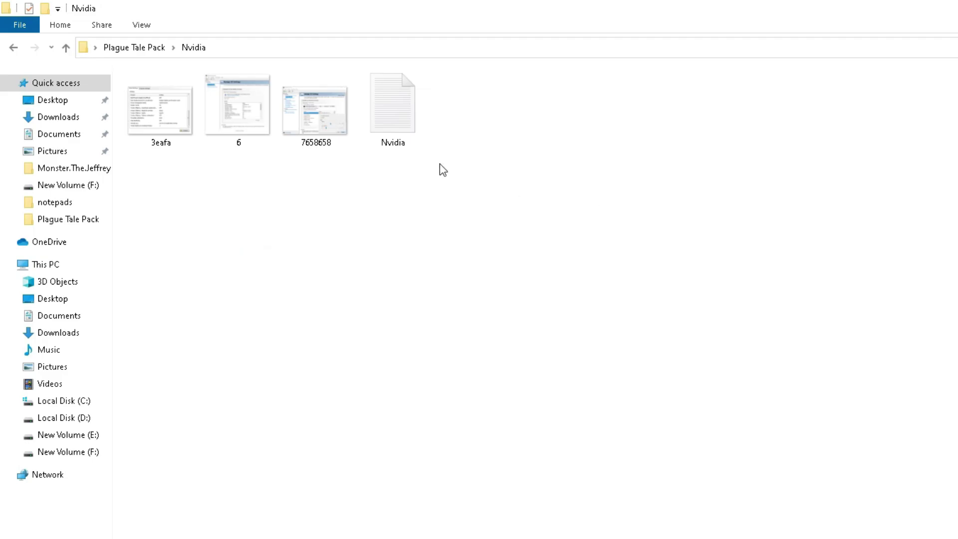
pyautogui.doubleClick(395, 128)
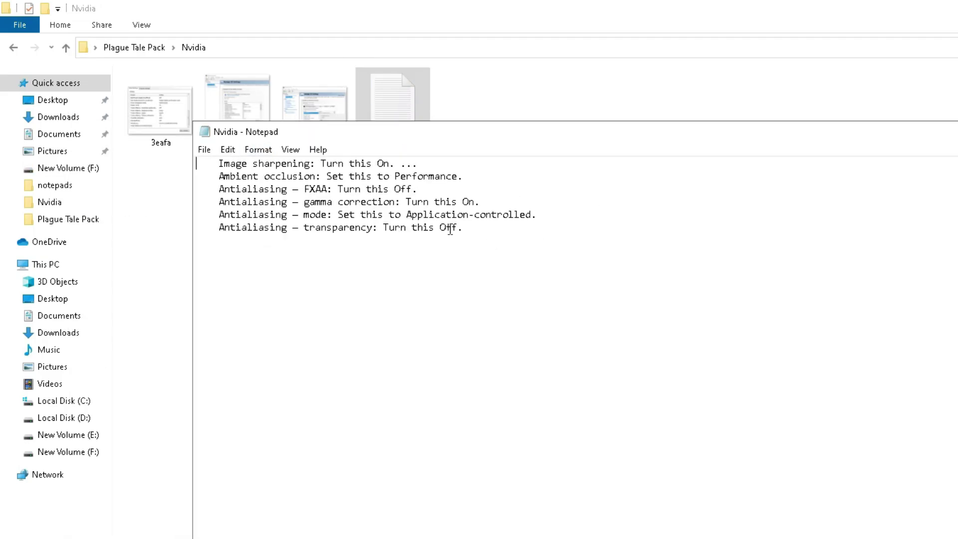
pyautogui.moveTo(492, 232); pyautogui.dragTo(221, 163)
pyautogui.click(220, 163)
pyautogui.hotkey('alt', 'F4')
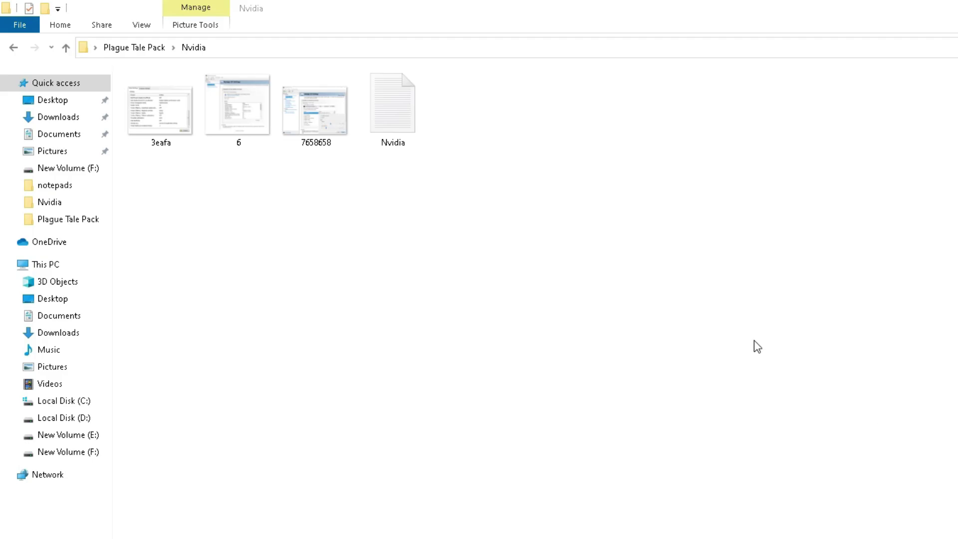
# Step: Open the amd text file in the AMD folder, read the recommended Radeon settings, and close it
pyautogui.click(13, 49)
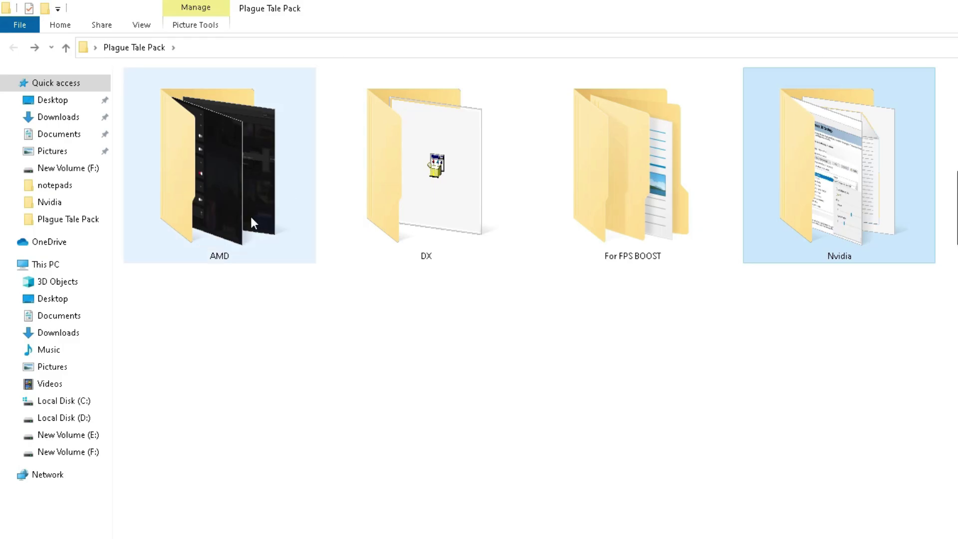
pyautogui.doubleClick(229, 197)
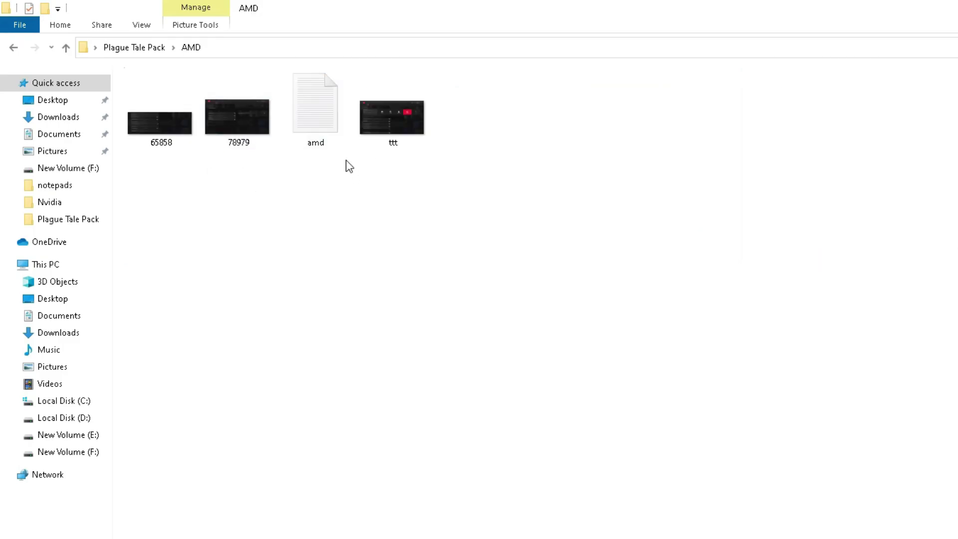
pyautogui.doubleClick(315, 131)
pyautogui.moveTo(171, 249); pyautogui.dragTo(80, 146)
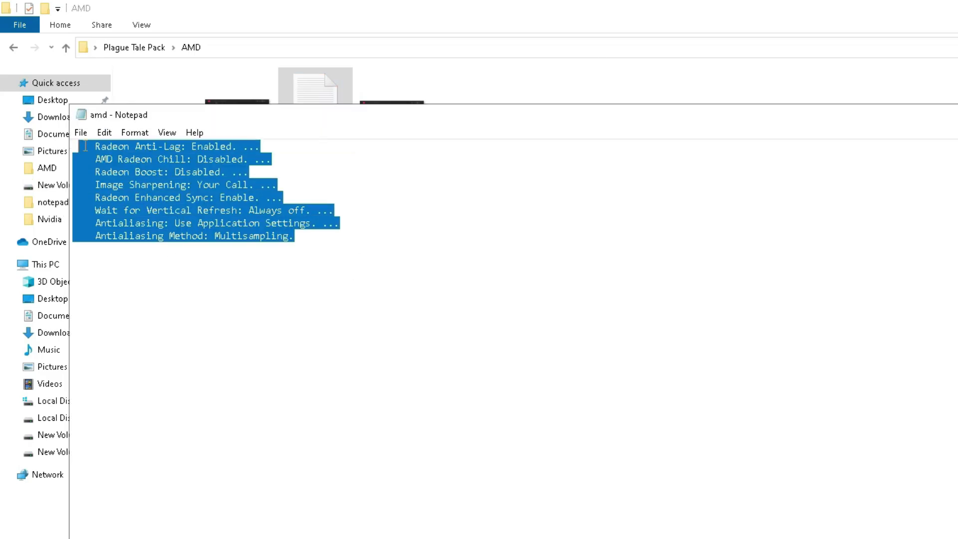
pyautogui.hotkey('alt', 'F4')
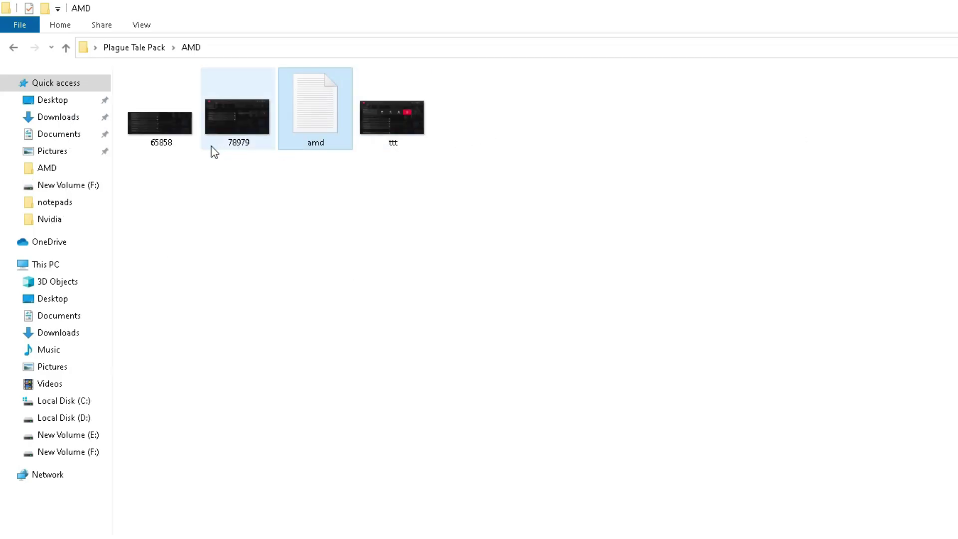
# Step: View the Radeon settings screenshots in the AMD folder one after another, close the viewer, and return to the pack's main folder
pyautogui.doubleClick(174, 130)
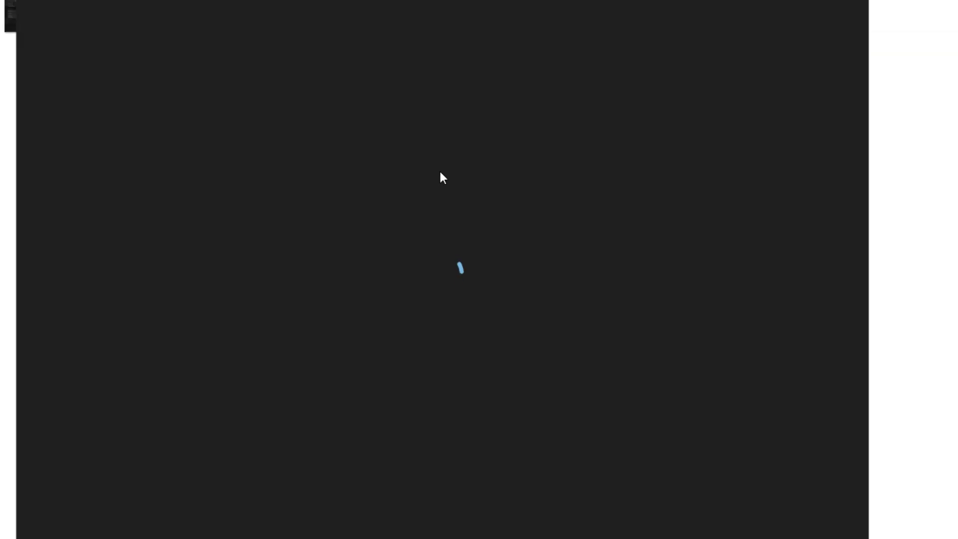
pyautogui.click(849, 271)
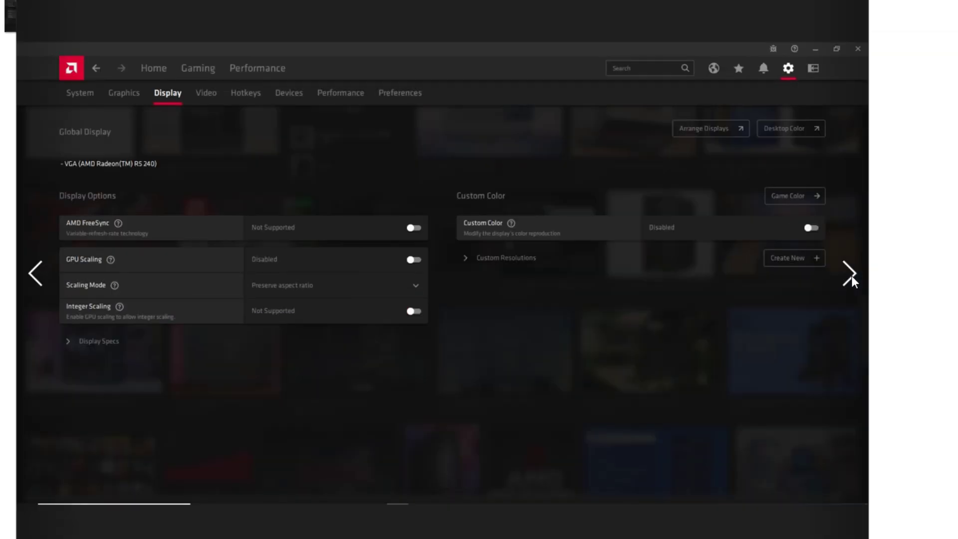
pyautogui.click(851, 275)
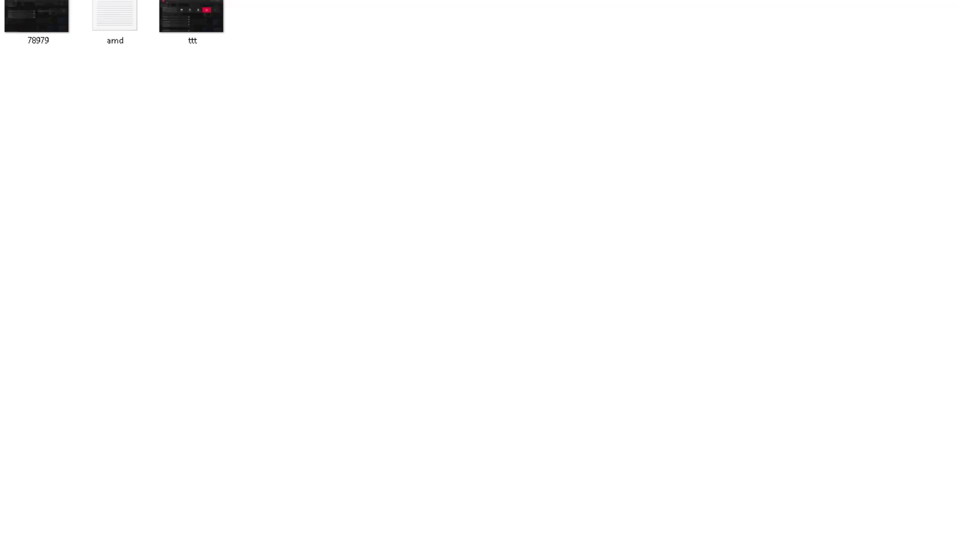
pyautogui.click(19, 50)
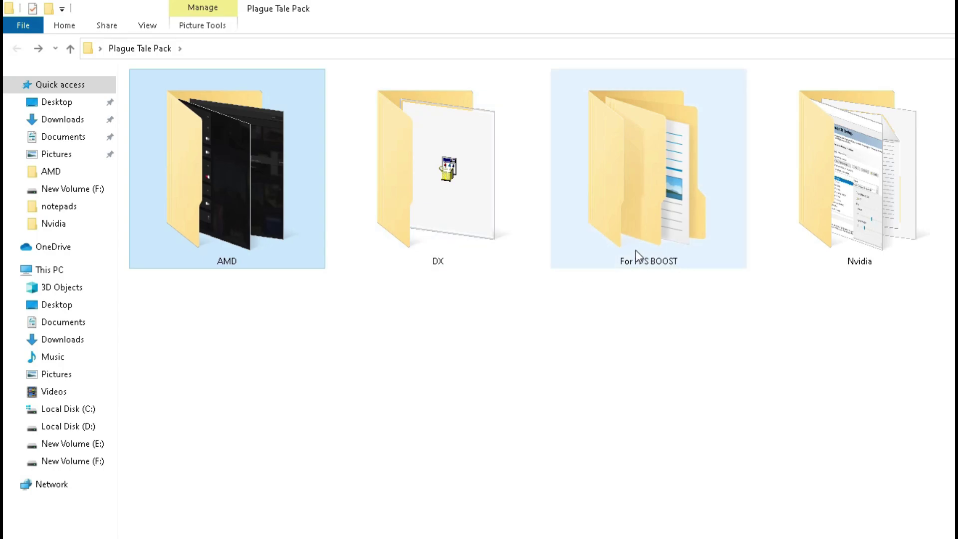
# Step: Open the For Optimization folder inside For FPS BOOST and select all of its registry files
pyautogui.doubleClick(658, 238)
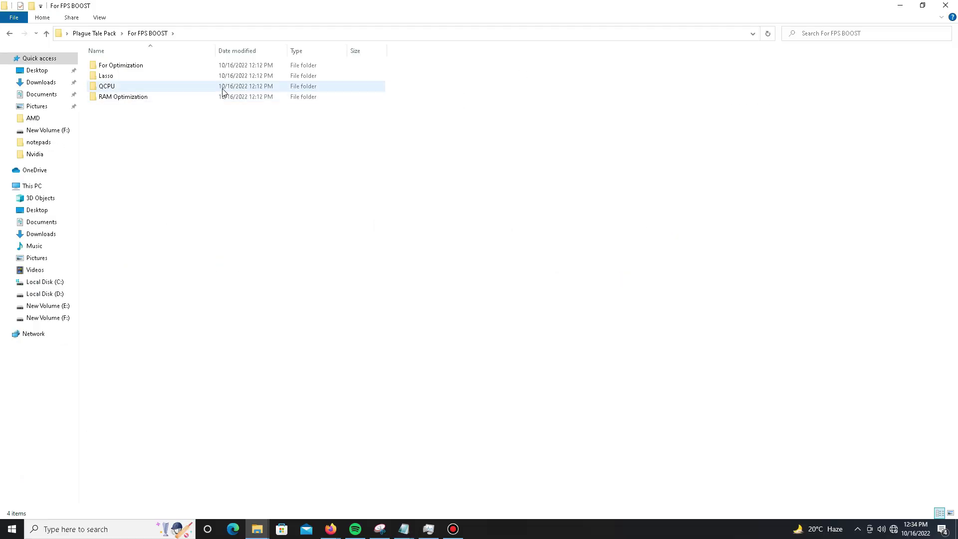
pyautogui.doubleClick(128, 68)
pyautogui.moveTo(145, 260); pyautogui.dragTo(103, 58)
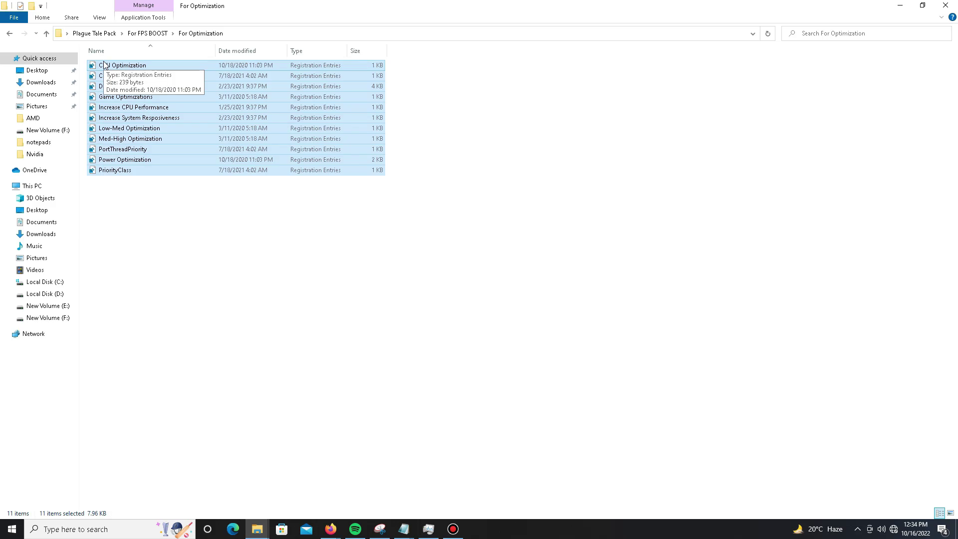
# Step: Go to the Lasso folder's Setup subfolder in For FPS BOOST and select the processlassosetup64 installer
pyautogui.click(10, 33)
pyautogui.doubleClick(113, 77)
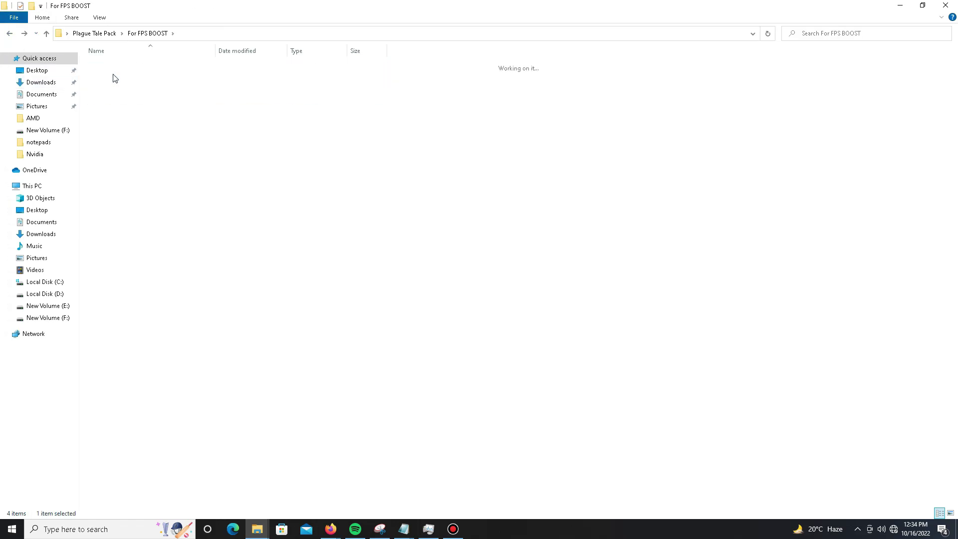
pyautogui.rightClick(133, 80)
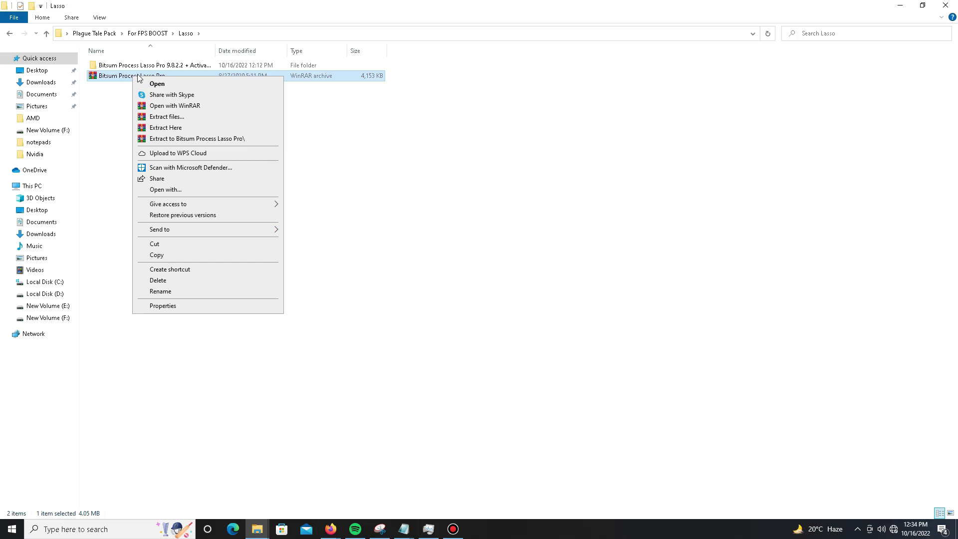
pyautogui.click(421, 137)
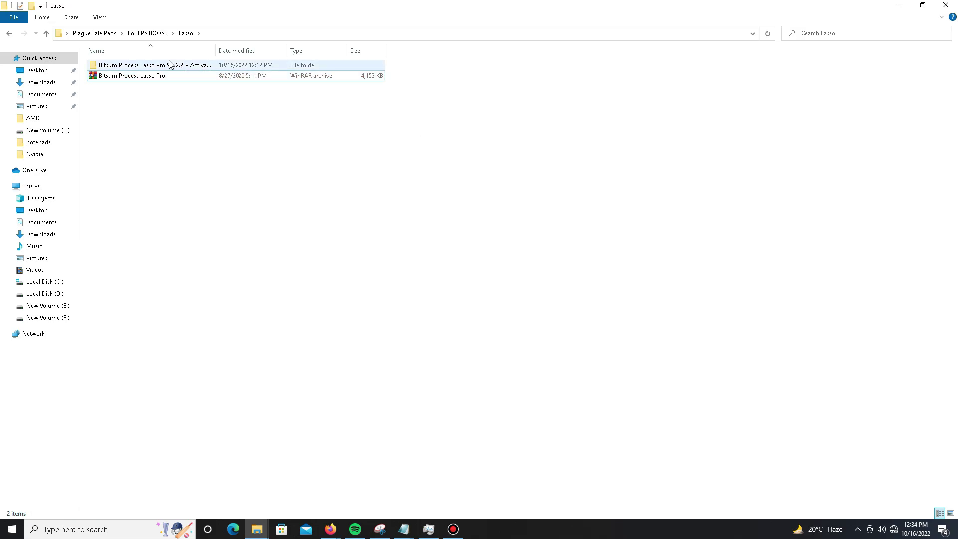
pyautogui.doubleClick(168, 68)
pyautogui.doubleClick(156, 68)
pyautogui.doubleClick(156, 70)
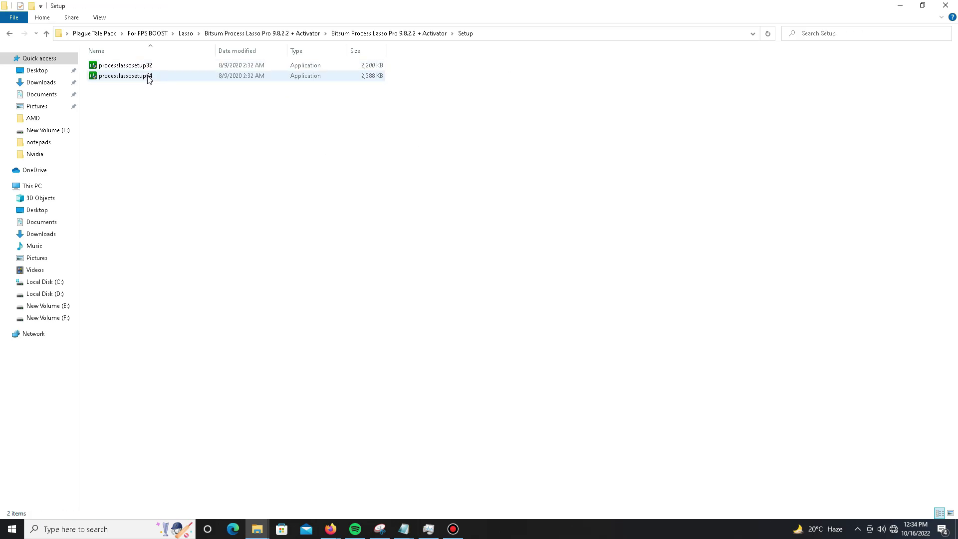
pyautogui.click(145, 77)
# Step: Bring up the running Process Lasso, dismiss its purchase reminder, review the active power profile choices including Bitsum Highest Performance, and close it
pyautogui.click(857, 529)
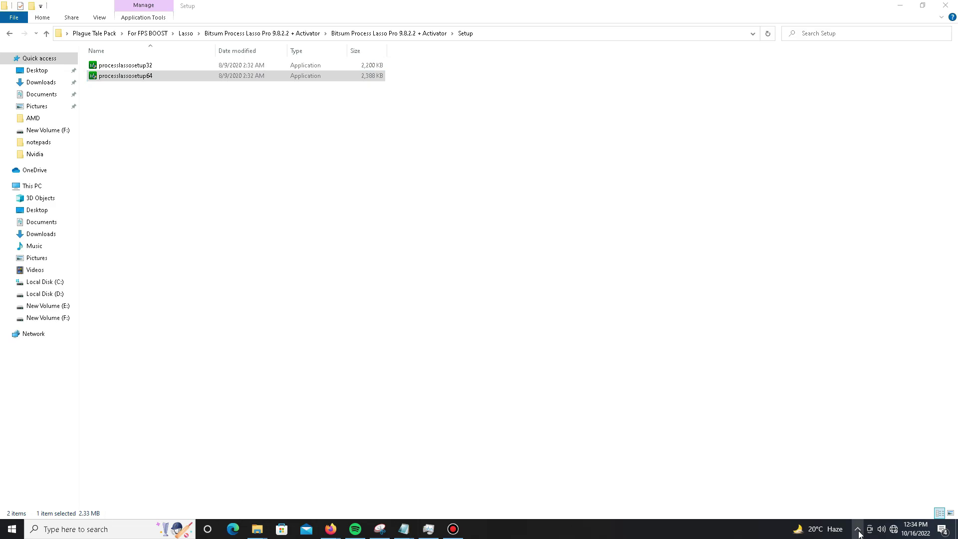
pyautogui.click(857, 489)
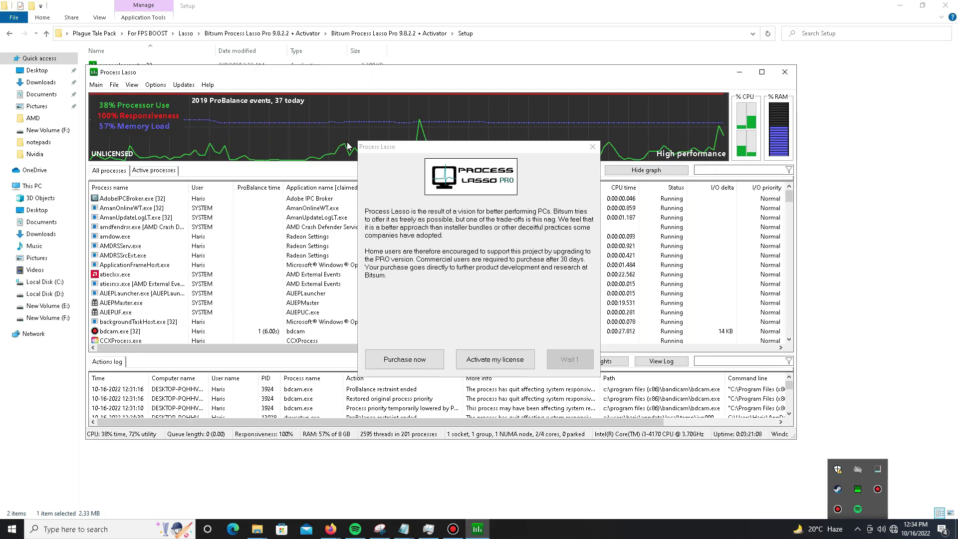
pyautogui.click(570, 359)
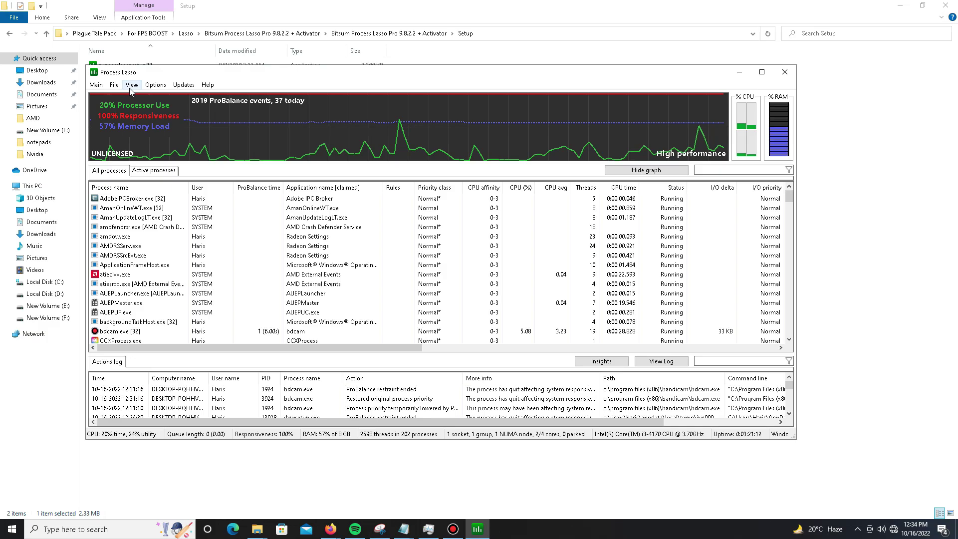
pyautogui.click(96, 85)
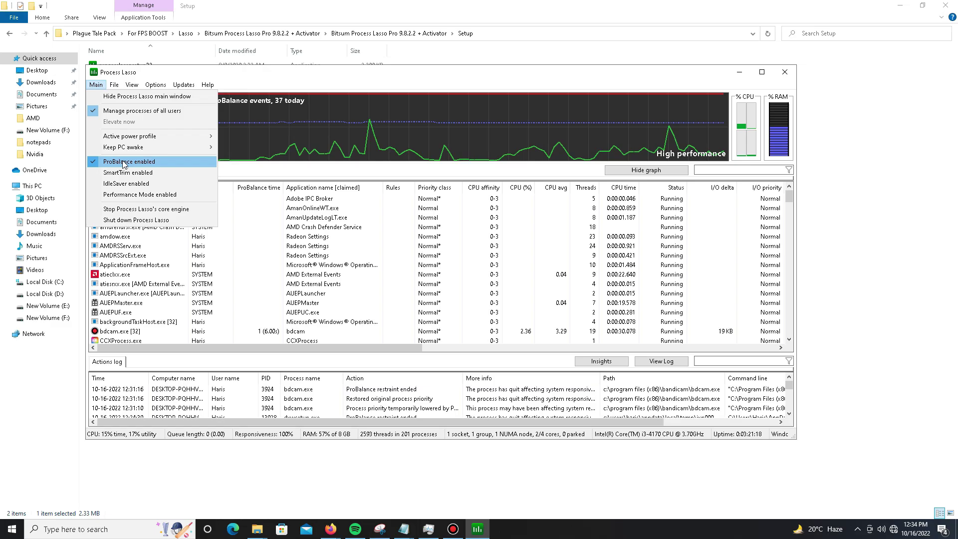
pyautogui.moveTo(131, 138)
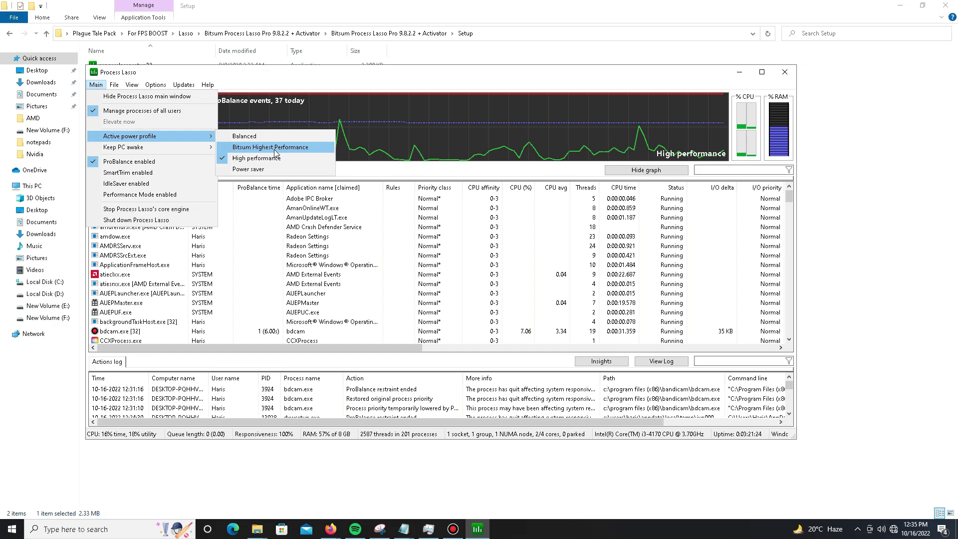
pyautogui.click(289, 85)
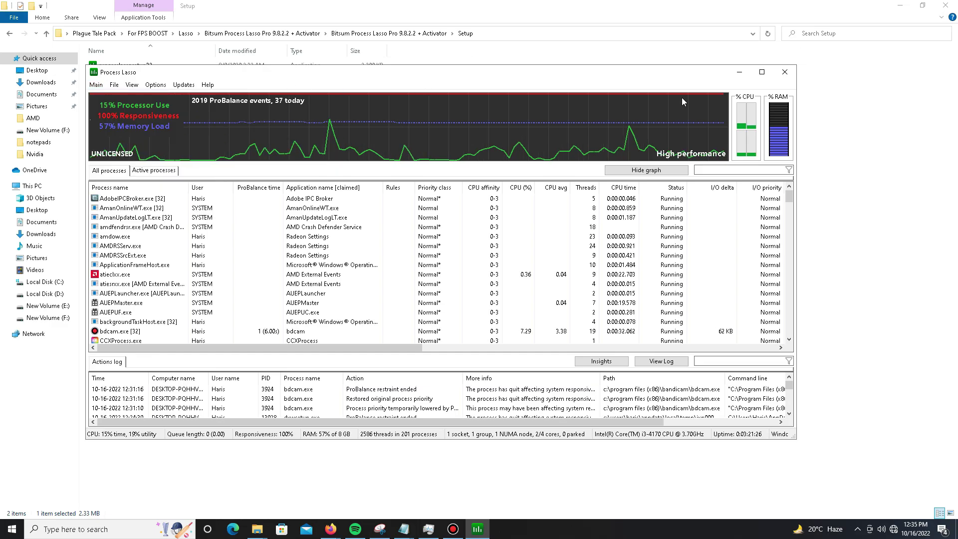
pyautogui.click(785, 72)
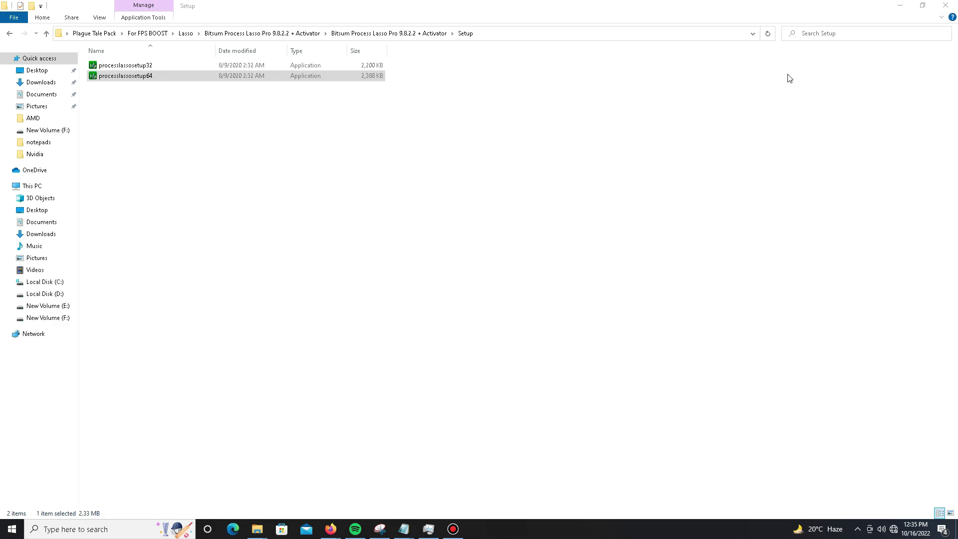
# Step: Return to the For FPS BOOST folder, open QCPU, and select the QuickCpuSetup-3.0.1.0 Windows Installer file
pyautogui.click(14, 35)
pyautogui.click(15, 35)
pyautogui.click(14, 36)
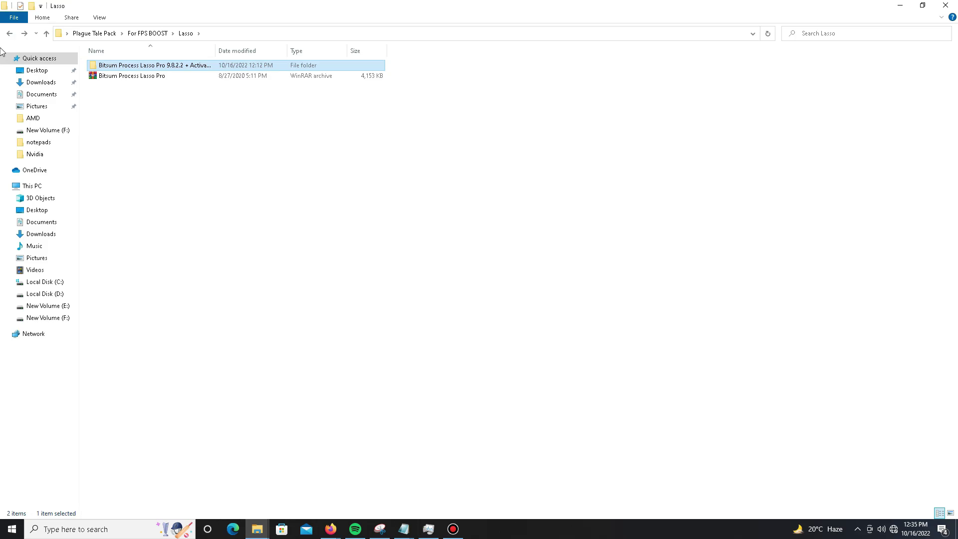
pyautogui.click(10, 35)
pyautogui.doubleClick(118, 85)
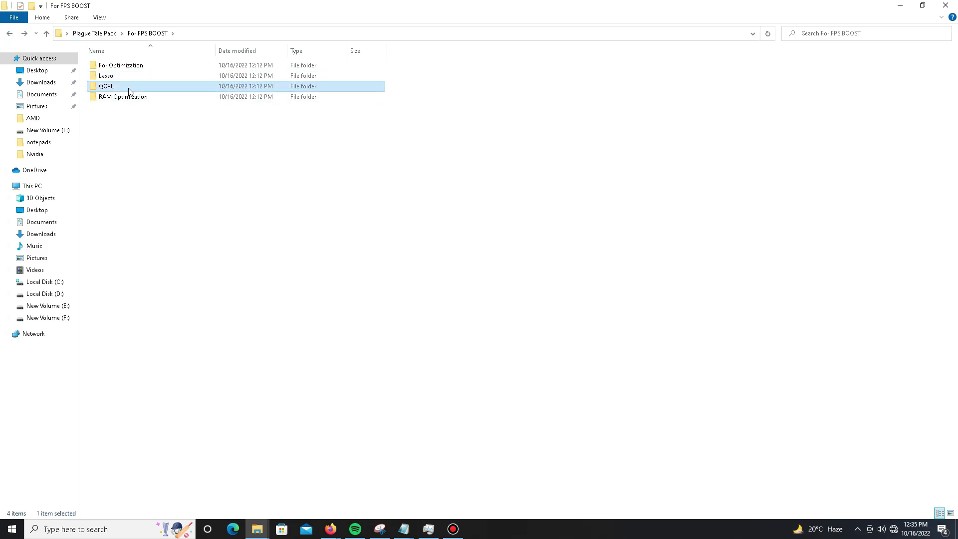
pyautogui.click(135, 82)
pyautogui.click(133, 66)
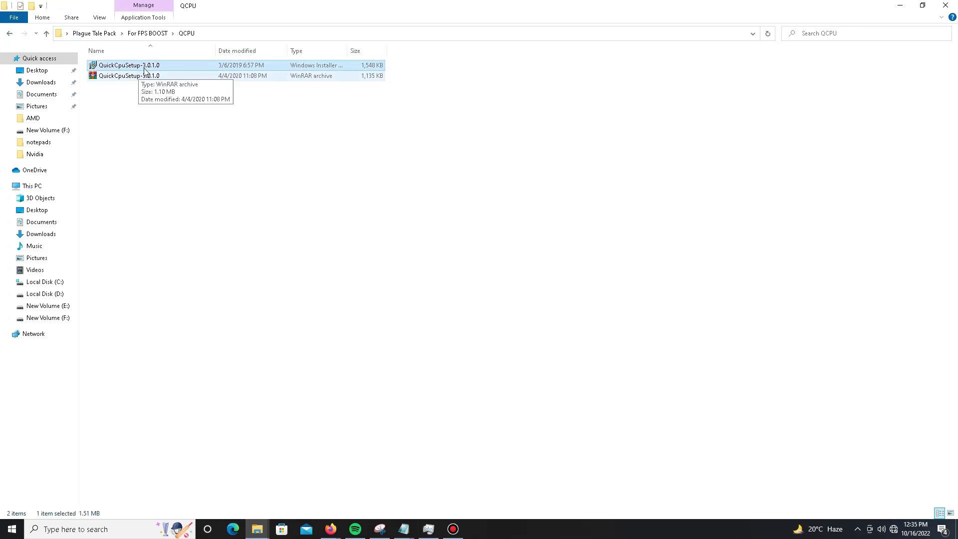
# Step: Show the desktop and launch QuickCPU from its shortcut, moving its window slightly aside
pyautogui.click(858, 530)
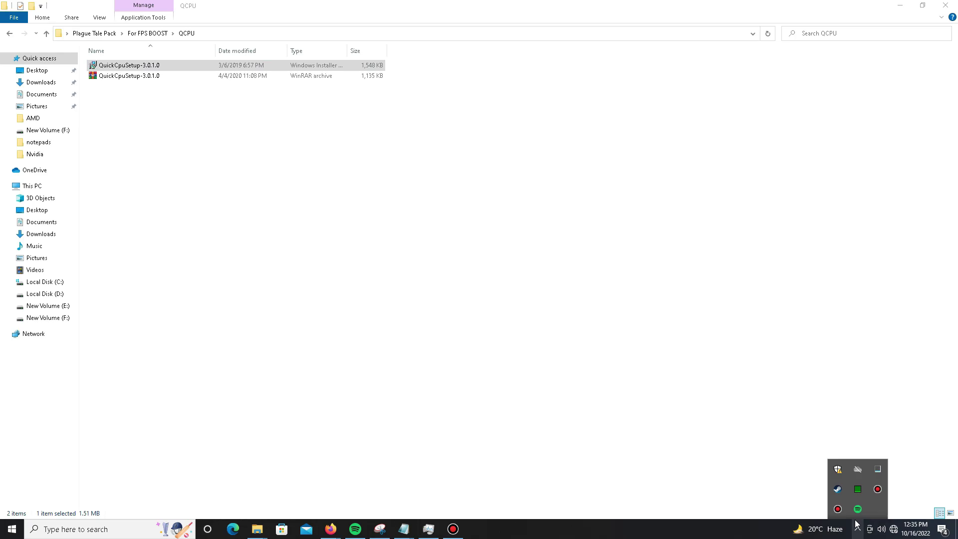
pyautogui.rightClick(662, 533)
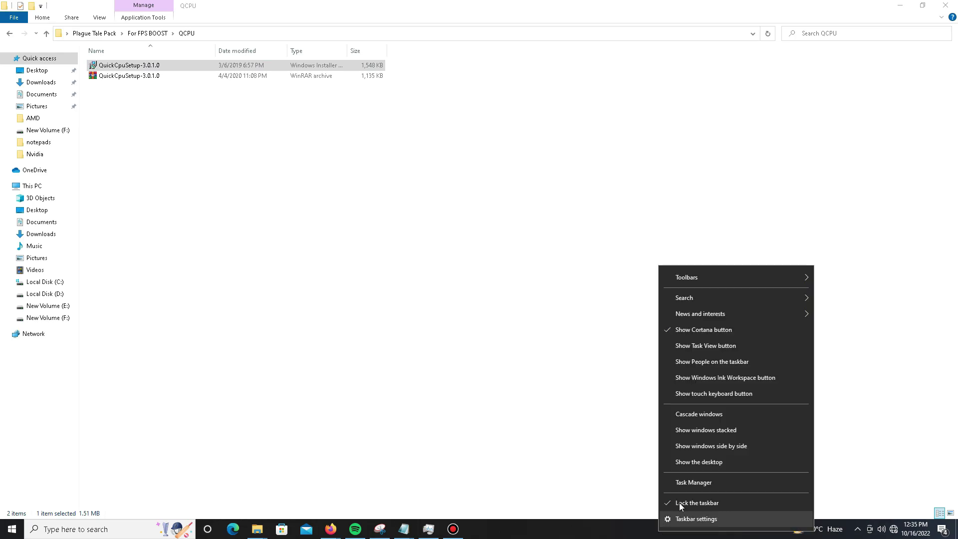
pyautogui.click(694, 462)
pyautogui.doubleClick(55, 330)
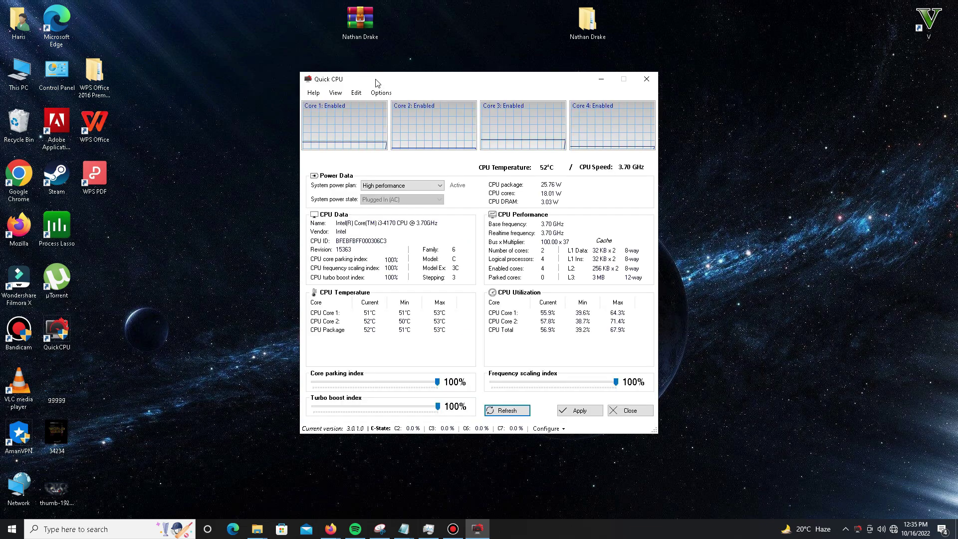
pyautogui.moveTo(369, 84); pyautogui.dragTo(330, 75)
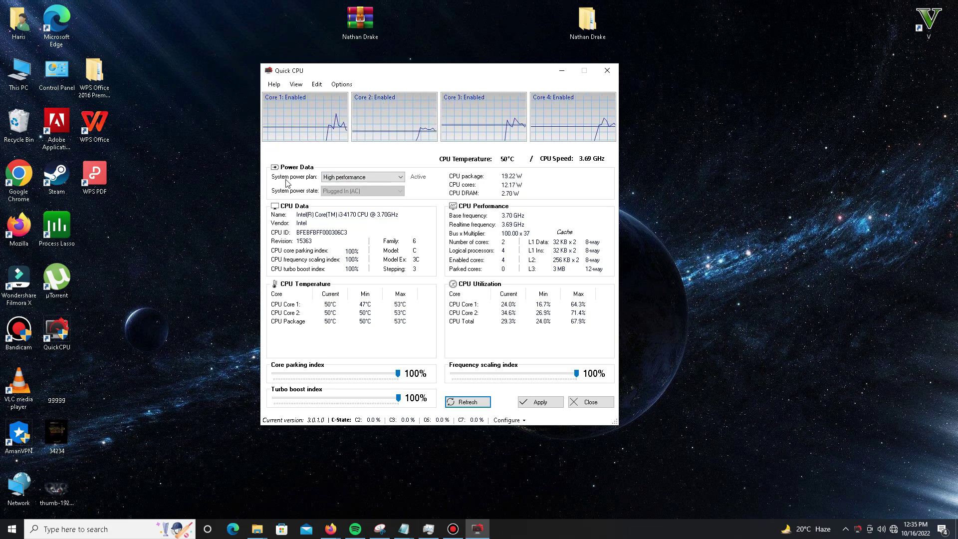
# Step: Set the system power plan to High performance in Quick CPU, apply the settings, and close the program
pyautogui.click(350, 177)
pyautogui.click(350, 203)
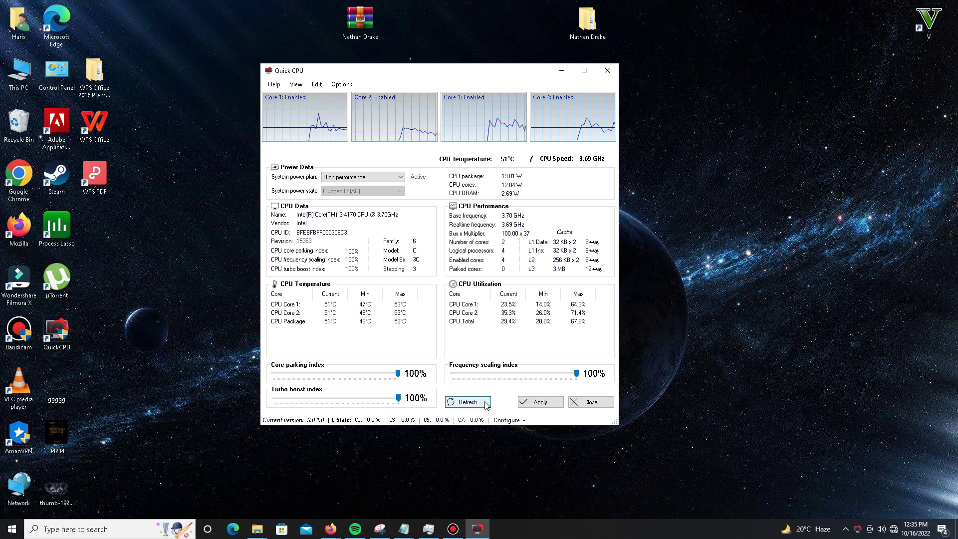
pyautogui.click(540, 402)
pyautogui.click(494, 272)
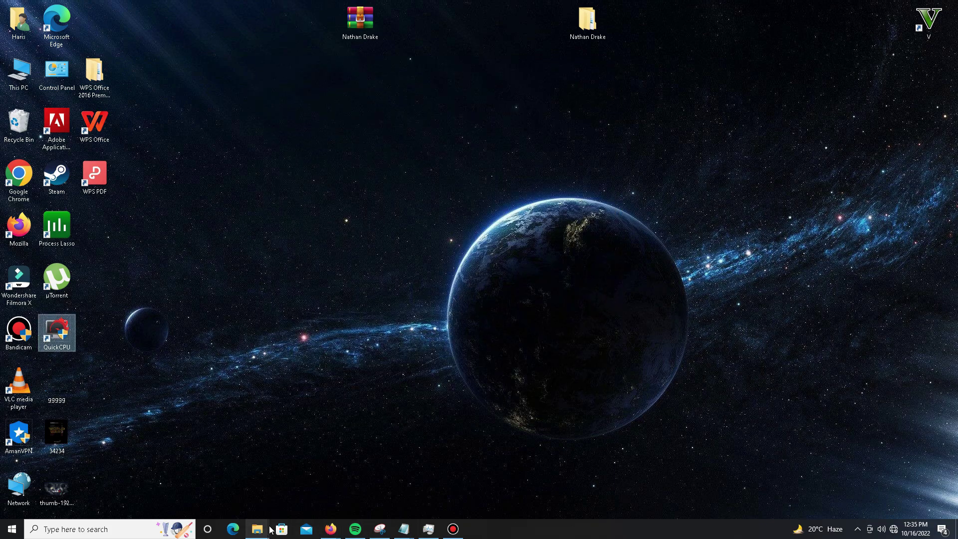
# Step: Switch back to File Explorer, open the RAM Optimization folder in For FPS BOOST, and select both registry files
pyautogui.moveTo(265, 532)
pyautogui.click(394, 484)
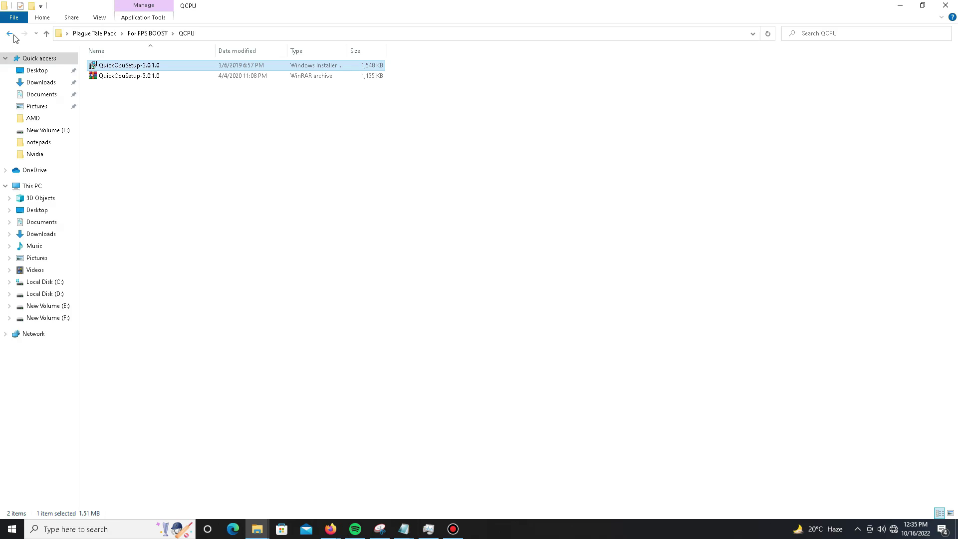
pyautogui.hotkey('alt', 'Up')
pyautogui.click(116, 98)
pyautogui.doubleClick(115, 98)
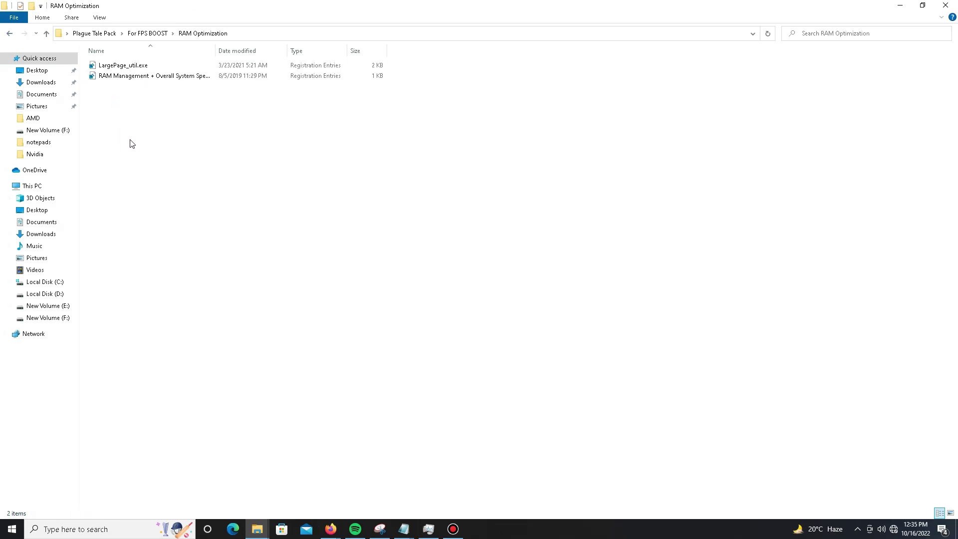
pyautogui.hotkey('ctrl', 'a')
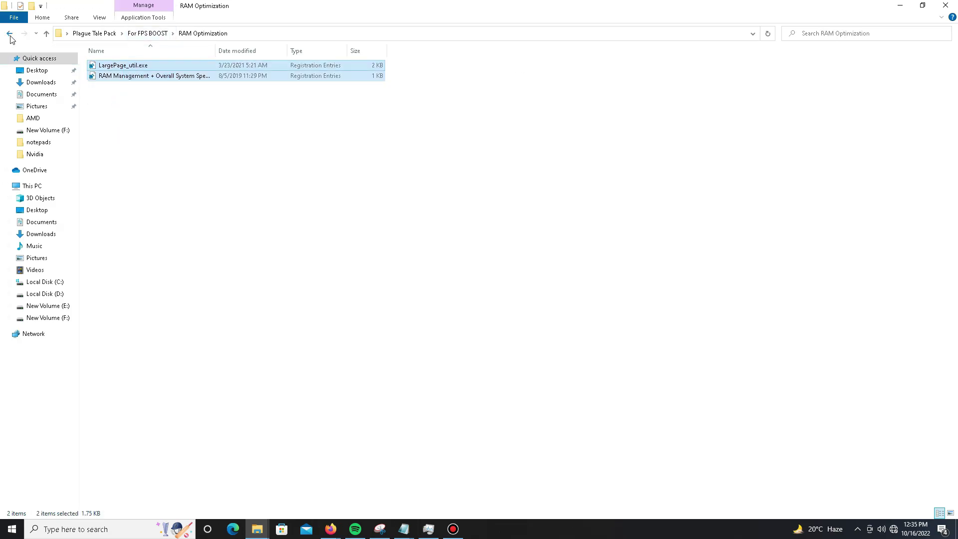
# Step: Go back to the Plague Tale Pack folder and close its File Explorer window
pyautogui.click(10, 34)
pyautogui.click(10, 34)
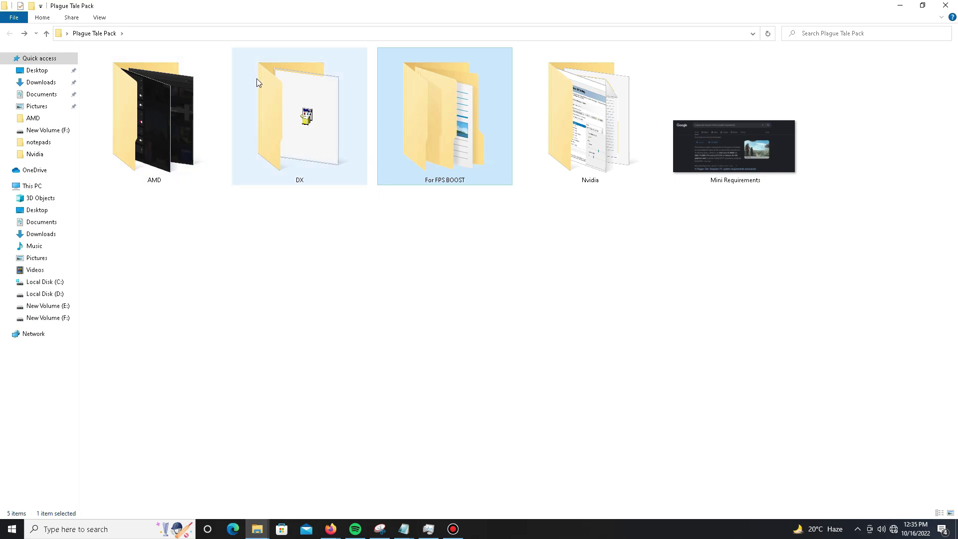
pyautogui.moveTo(257, 79)
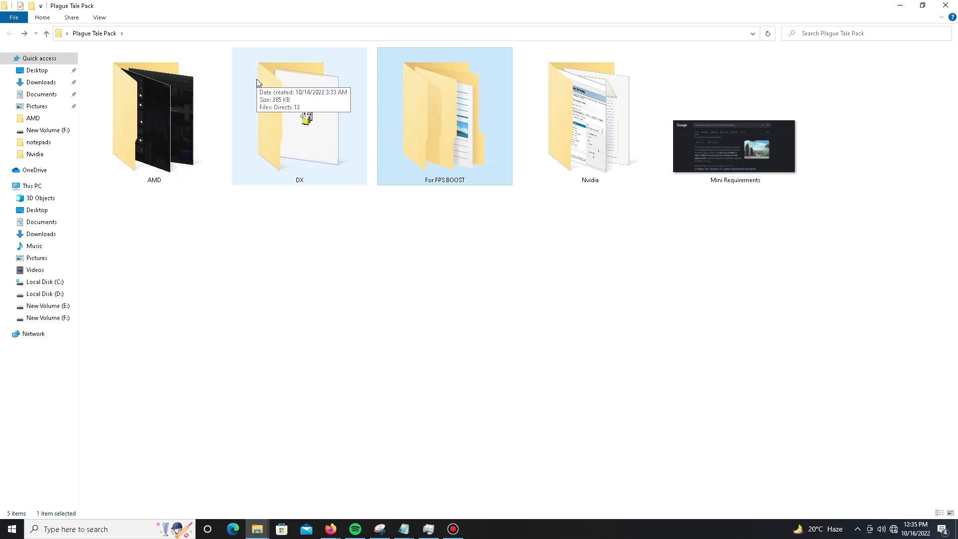
pyautogui.click(946, 5)
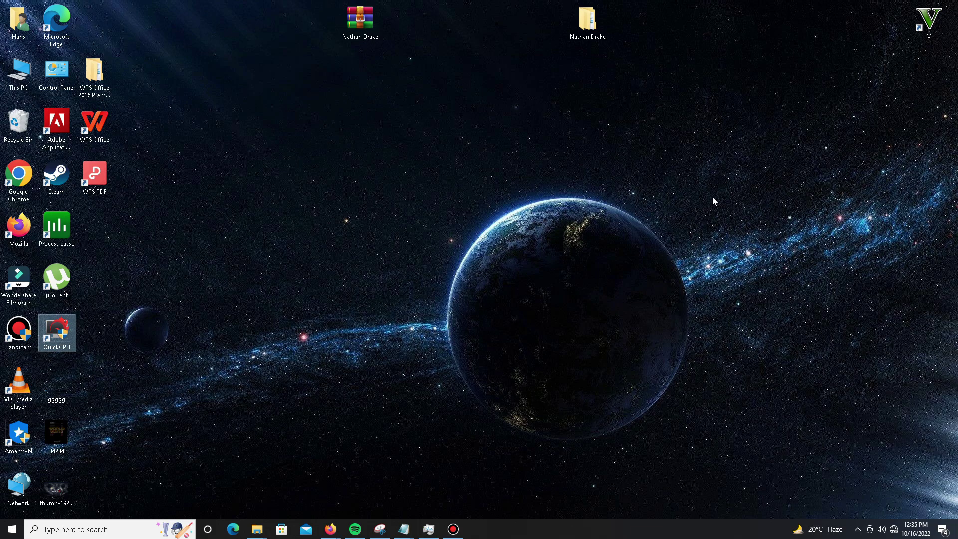
# Step: Open the Windows Prefetch folder by running the prefetch command
pyautogui.press('super+r')
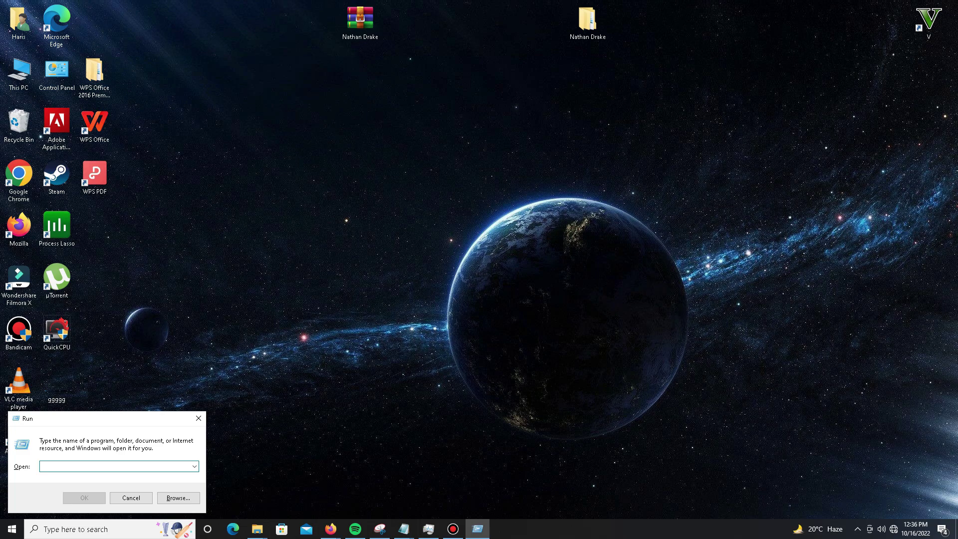
pyautogui.write('prefetch')
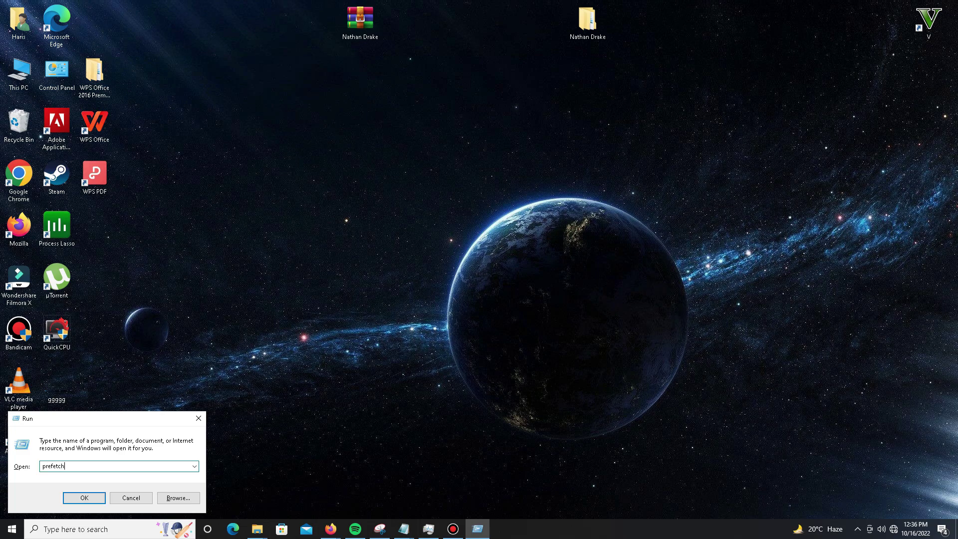
pyautogui.press('Return')
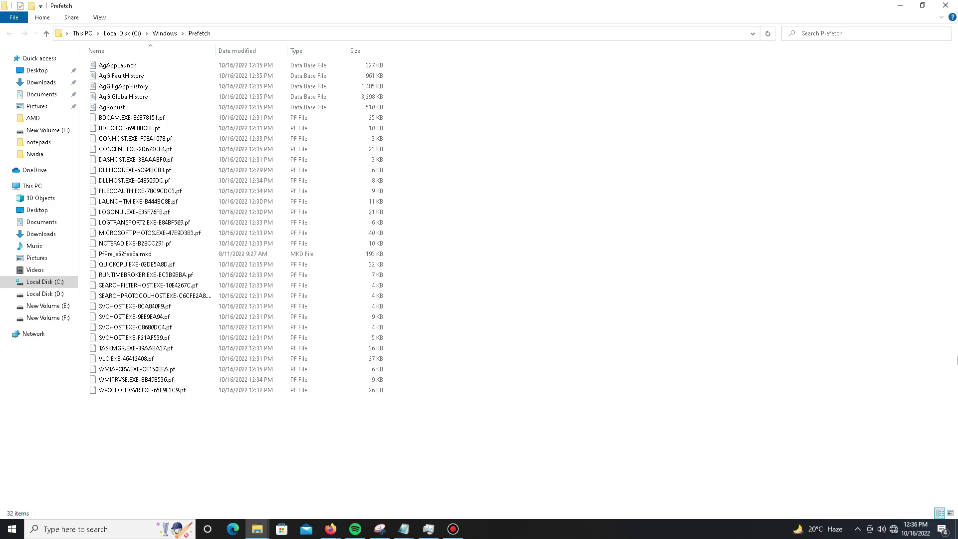
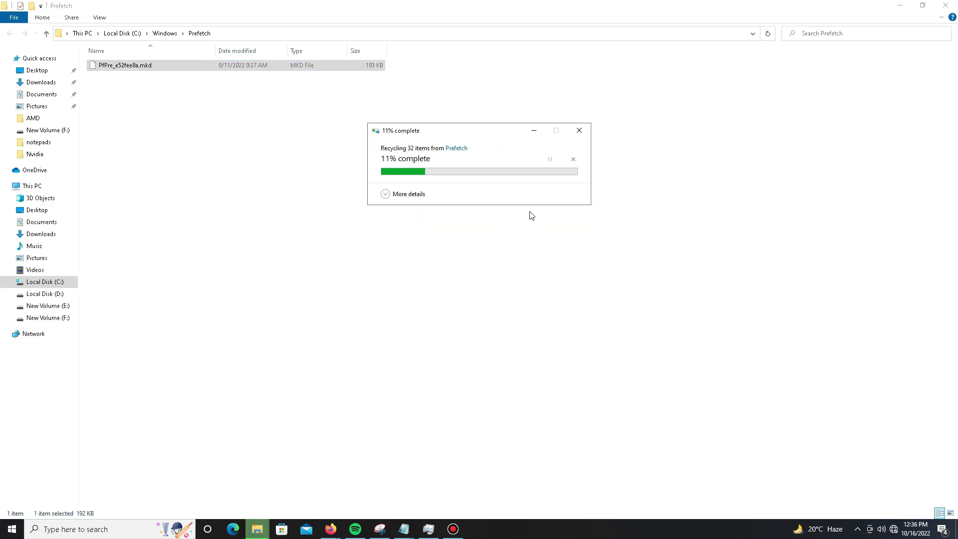
# Step: Close the Prefetch folder window and open the user's Temp folder by running the %temp% command
pyautogui.click(945, 5)
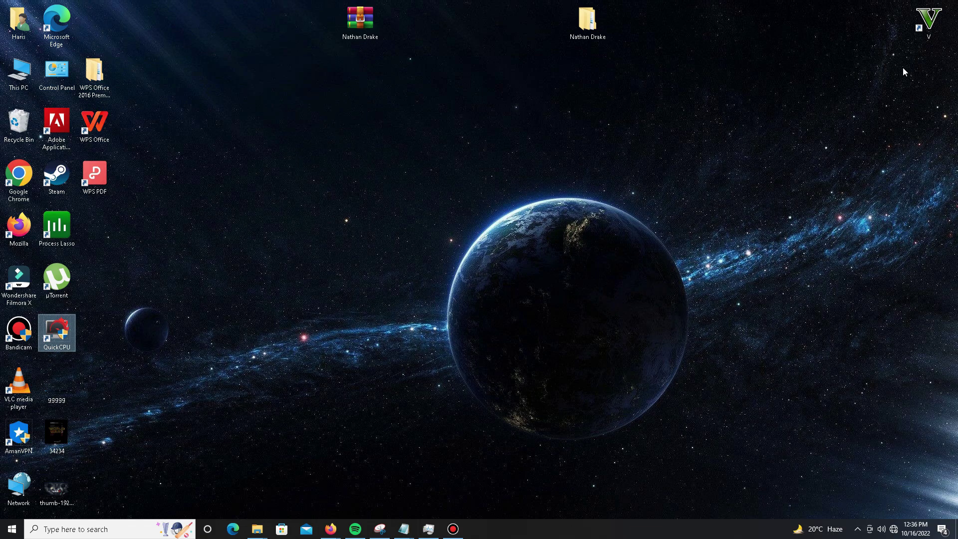
pyautogui.press('super+r')
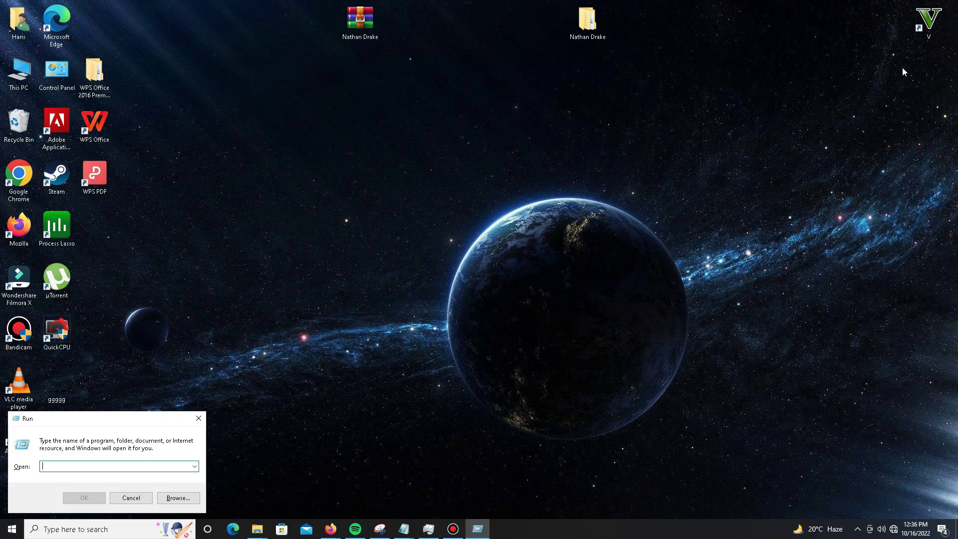
pyautogui.write('%temp%')
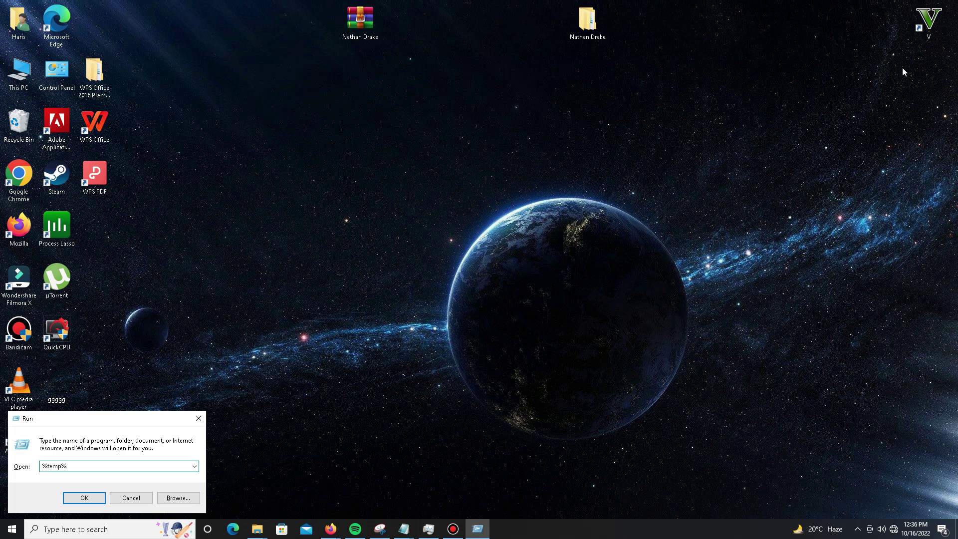
pyautogui.press('Return')
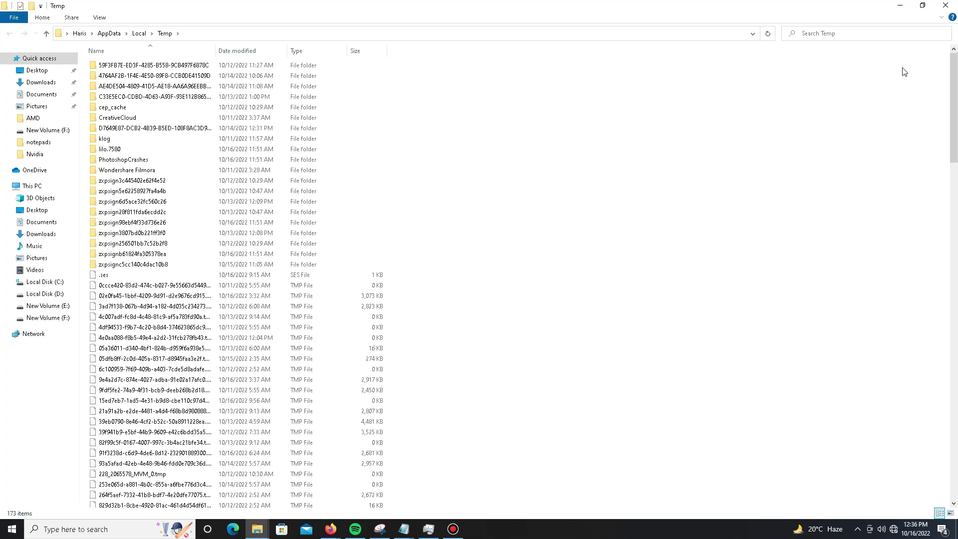
# Step: Delete all files and folders in the Temp folder, skipping all items that are in use, and close its window
pyautogui.hotkey('ctrl', 'a')
pyautogui.scroll(-8, 206, 194)
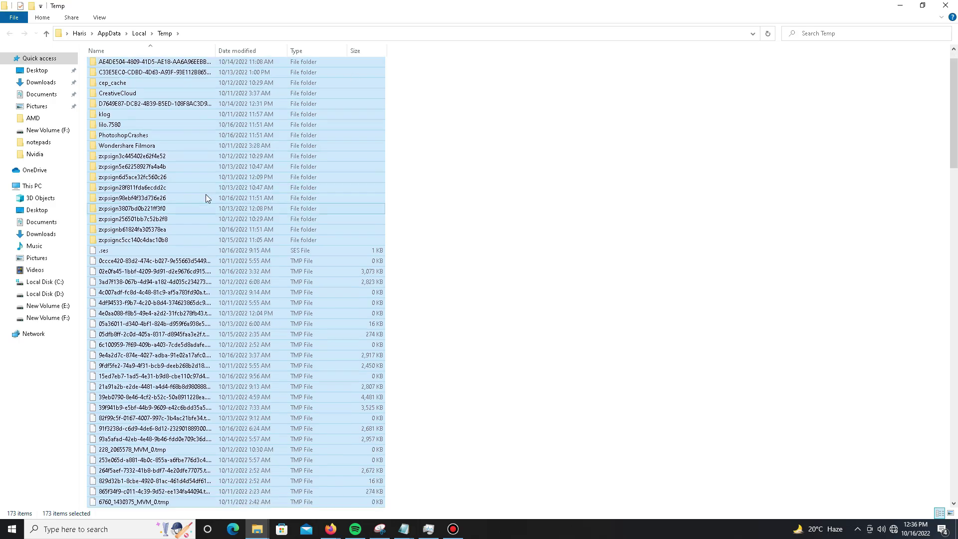
pyautogui.rightClick(224, 170)
pyautogui.click(283, 329)
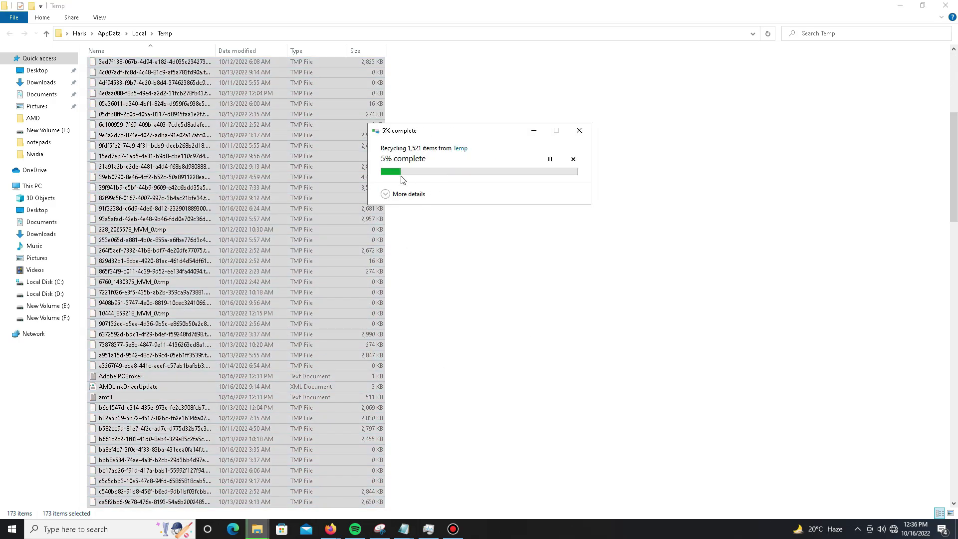
pyautogui.click(384, 216)
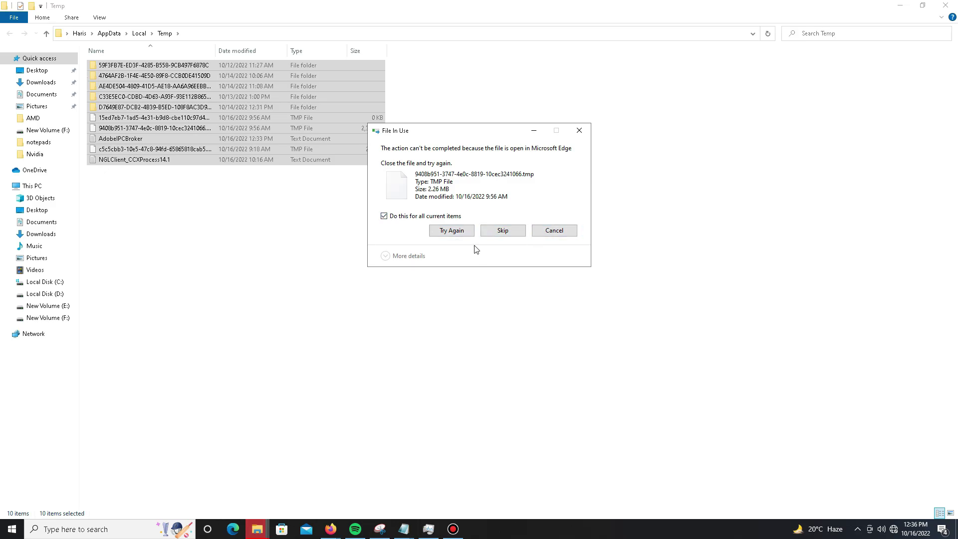
pyautogui.click(496, 234)
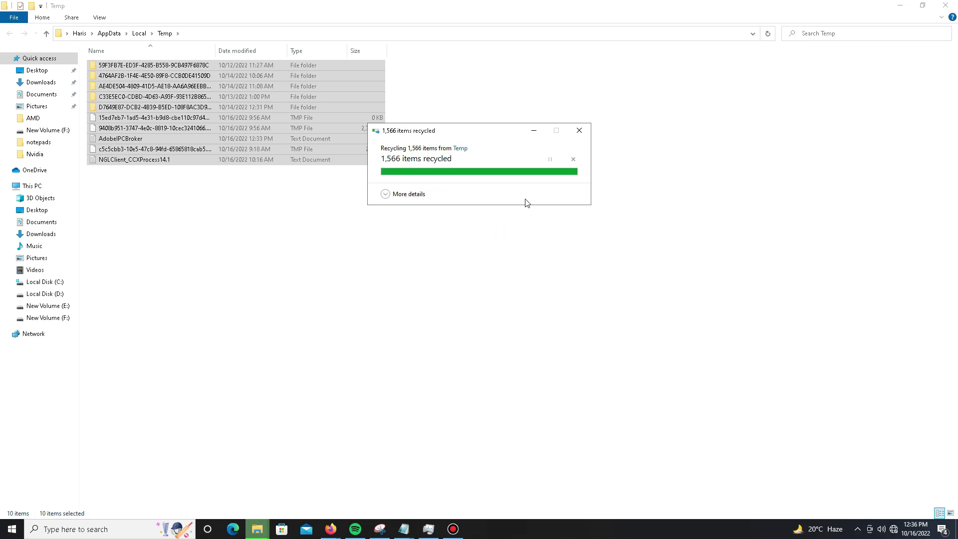
pyautogui.click(946, 5)
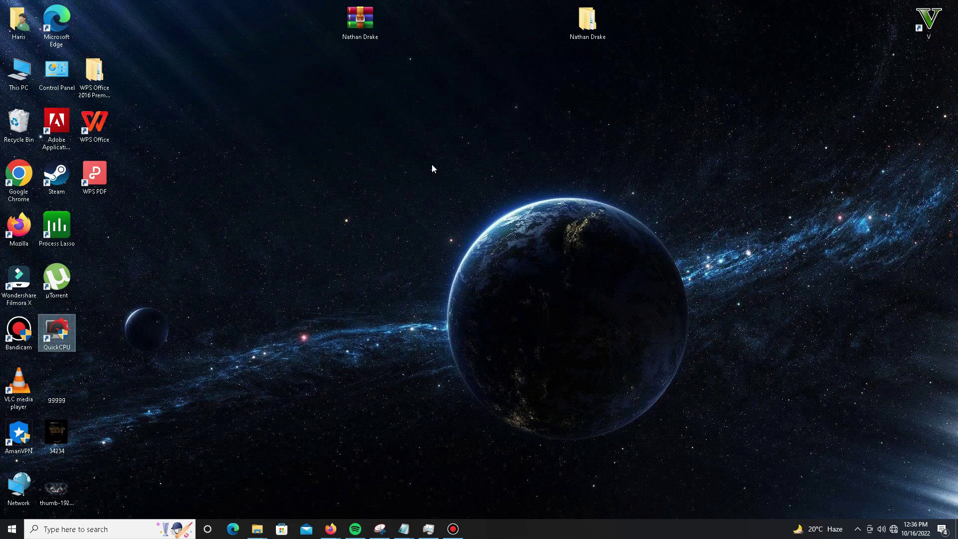